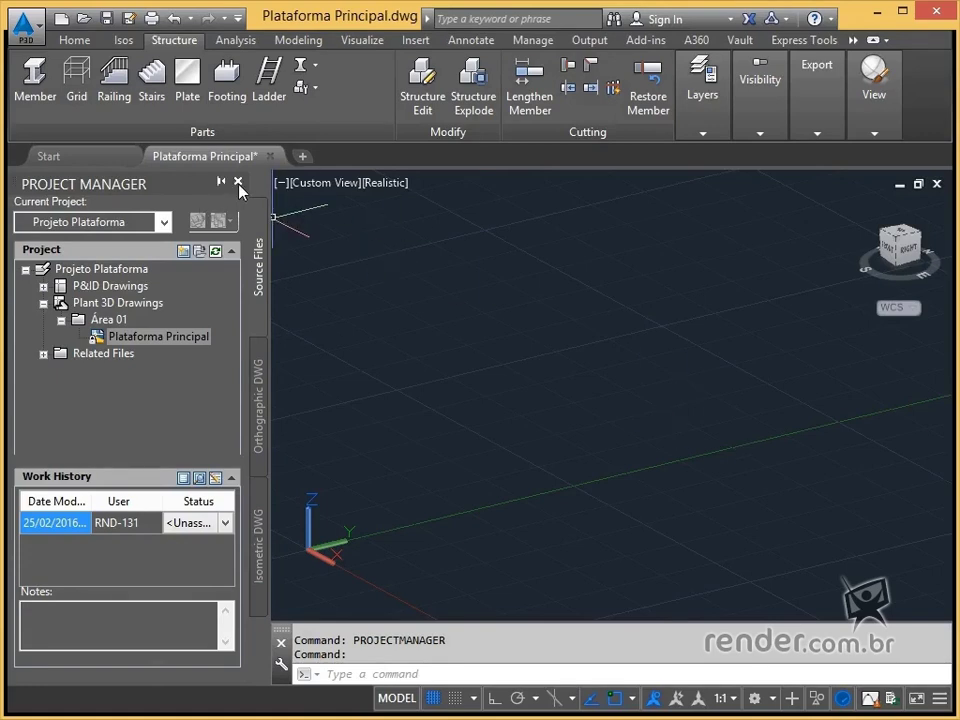
Close the Project Manager and show the empty model in southwest isometric view.
left_click(238, 182)
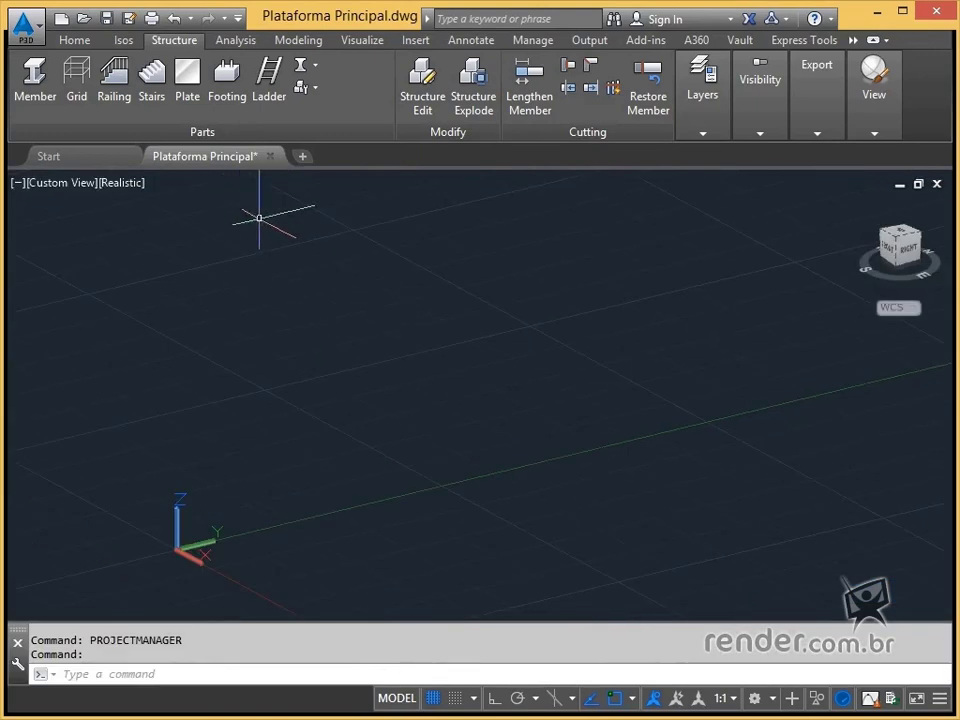
scroll(362, 319, "down", 2)
scroll(363, 320, "up", 1)
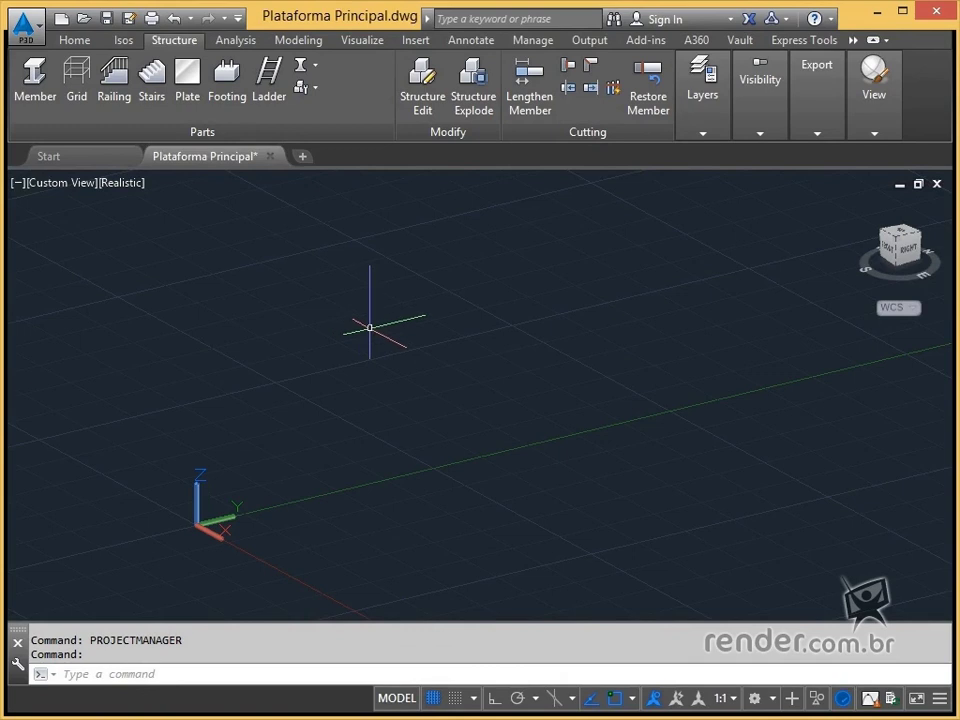
left_click(898, 250)
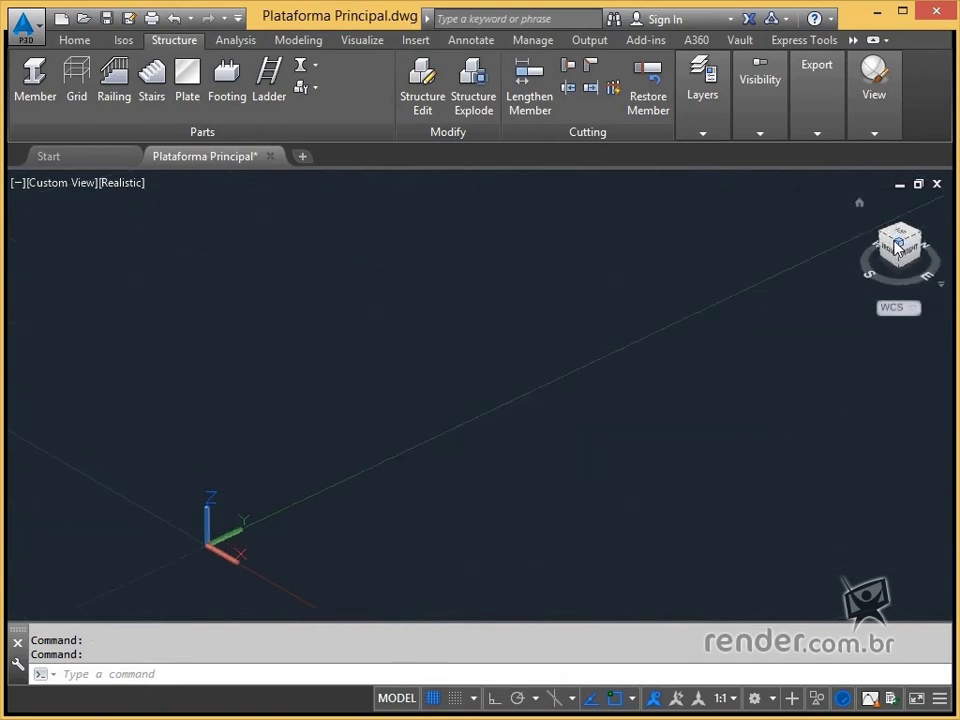
left_click(861, 203)
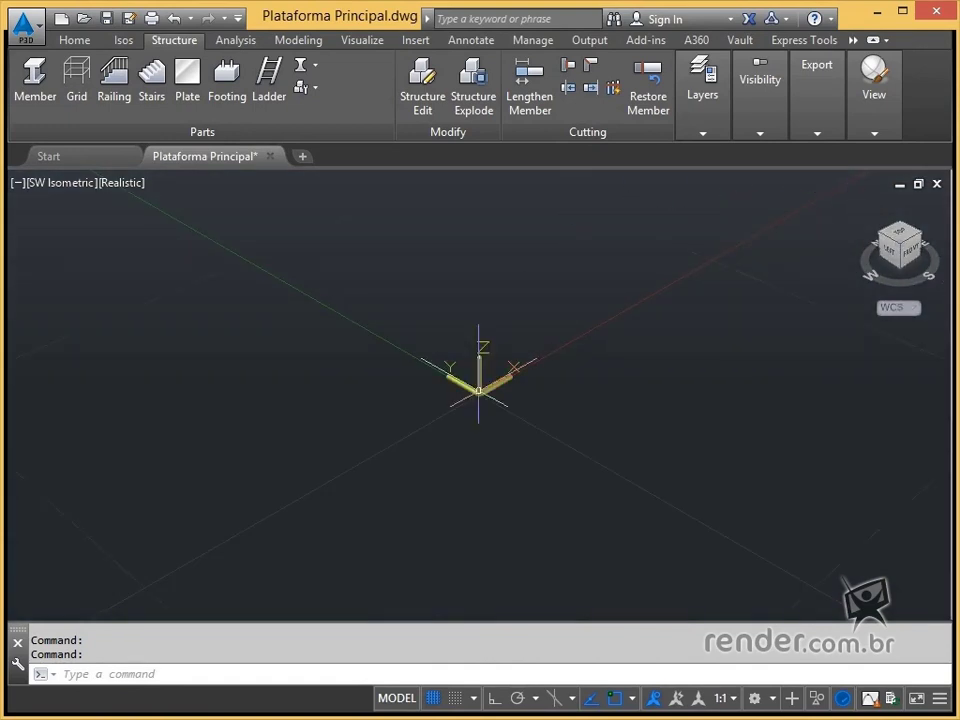
Name a new grid 'Estrutura Metálica - Plataforma' in WCS with axis values 0,3000,5000,8000.
left_click(72, 115)
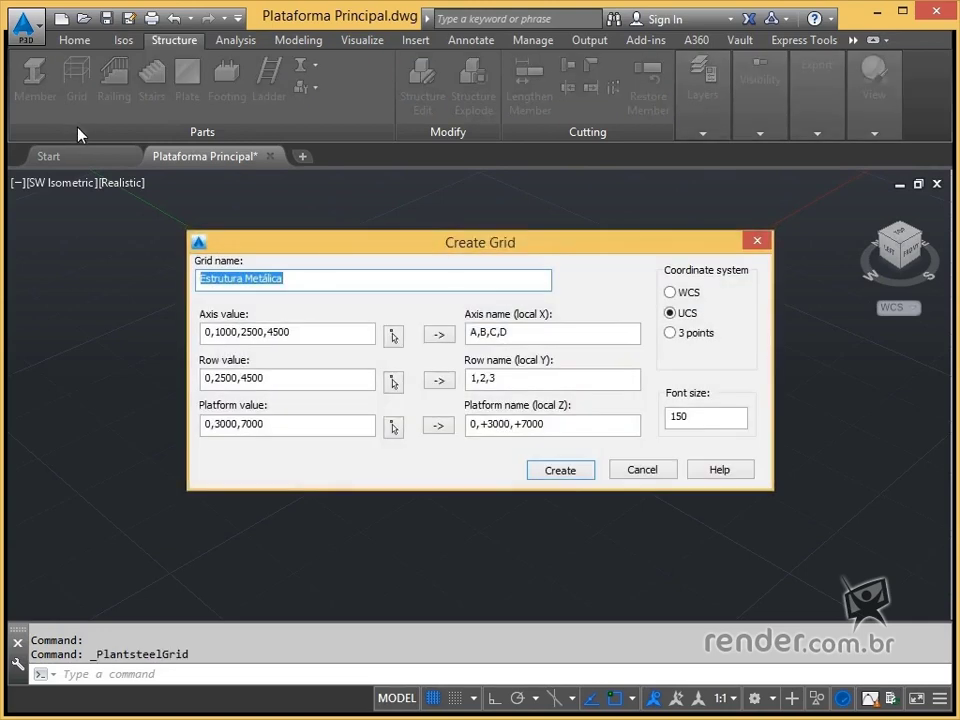
left_click(309, 279)
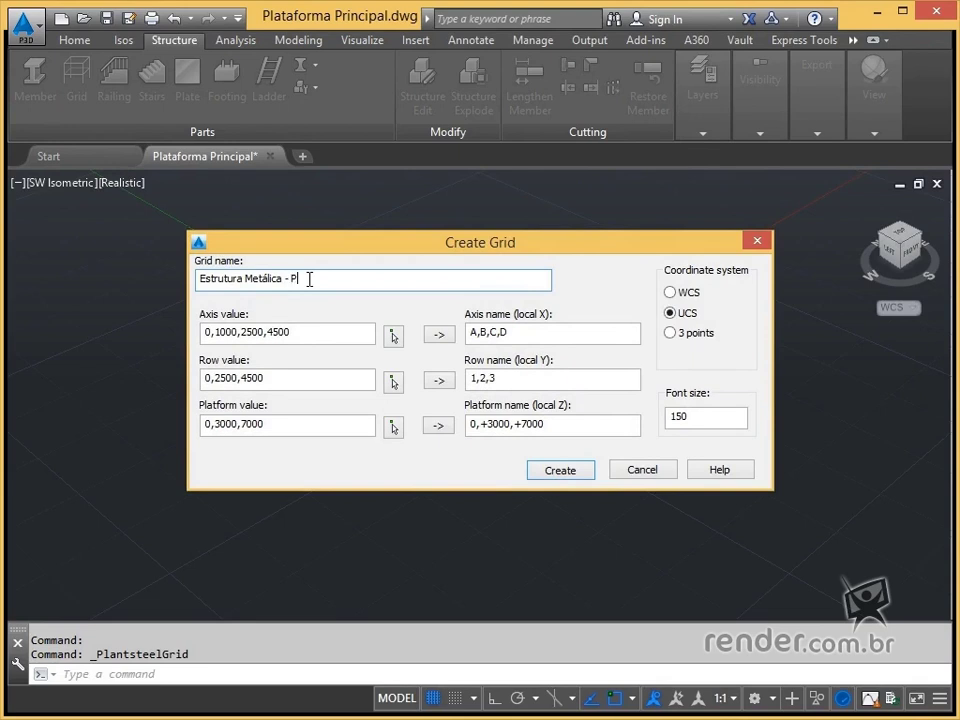
type("- Plataforma")
left_click(670, 292)
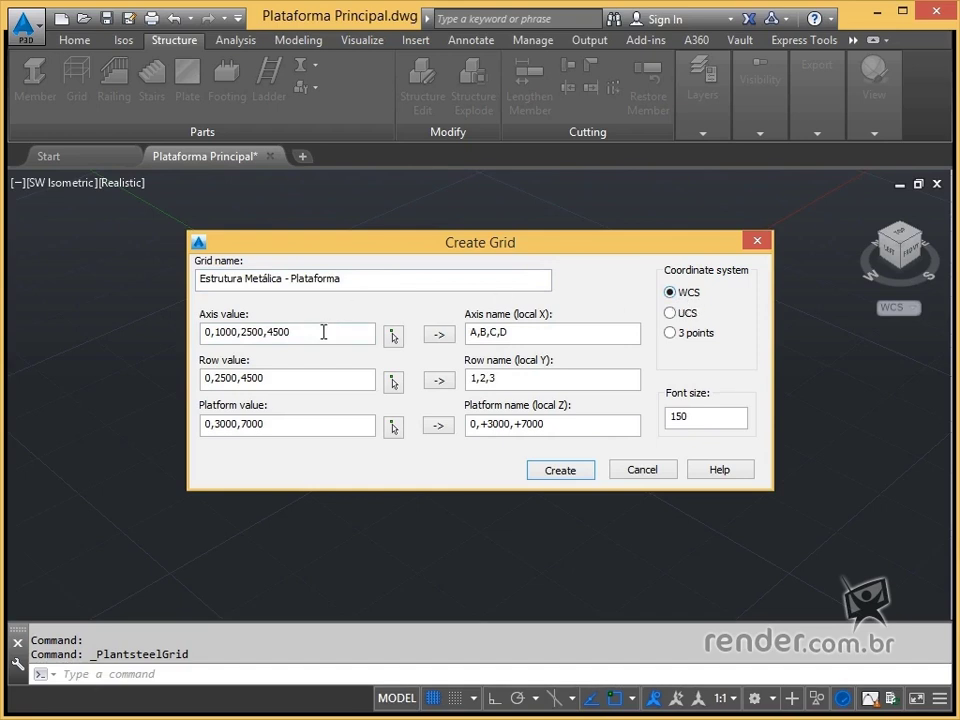
left_click_drag(327, 333, 155, 330)
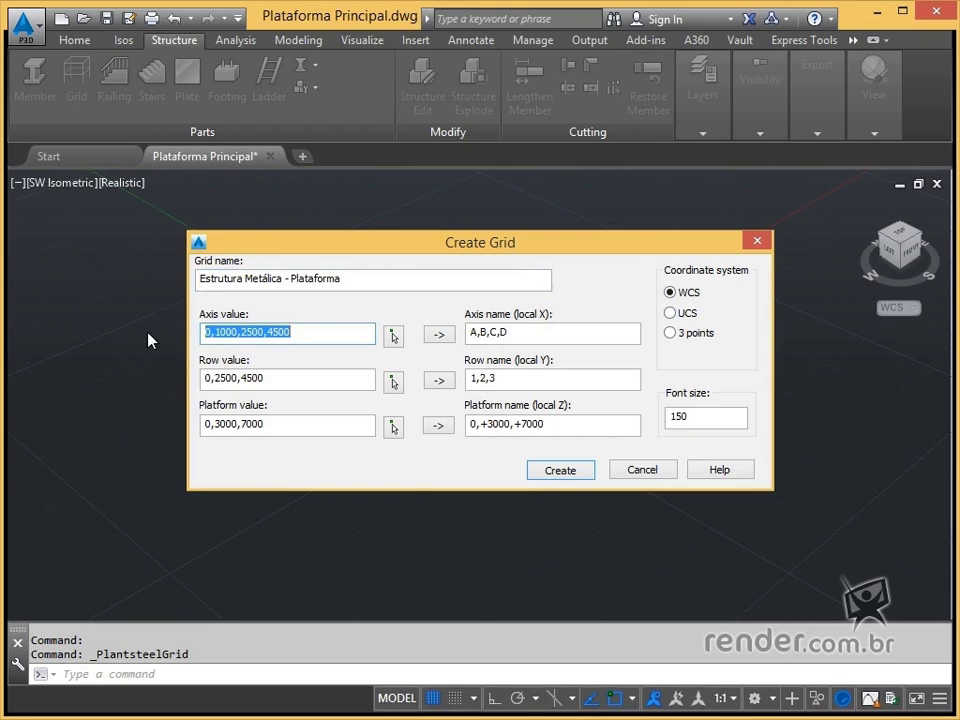
type("0,")
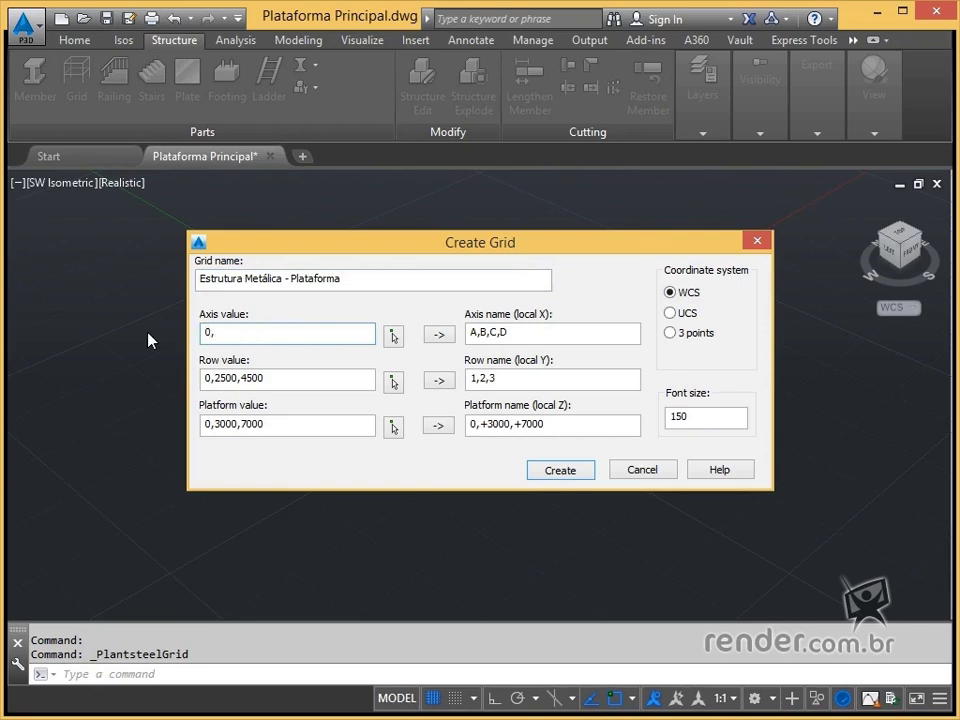
type("3000,5000,8000")
Regenerate the axis labels and set rows to 0,4000,6000,10000 labelled 1–4.
left_click(440, 334)
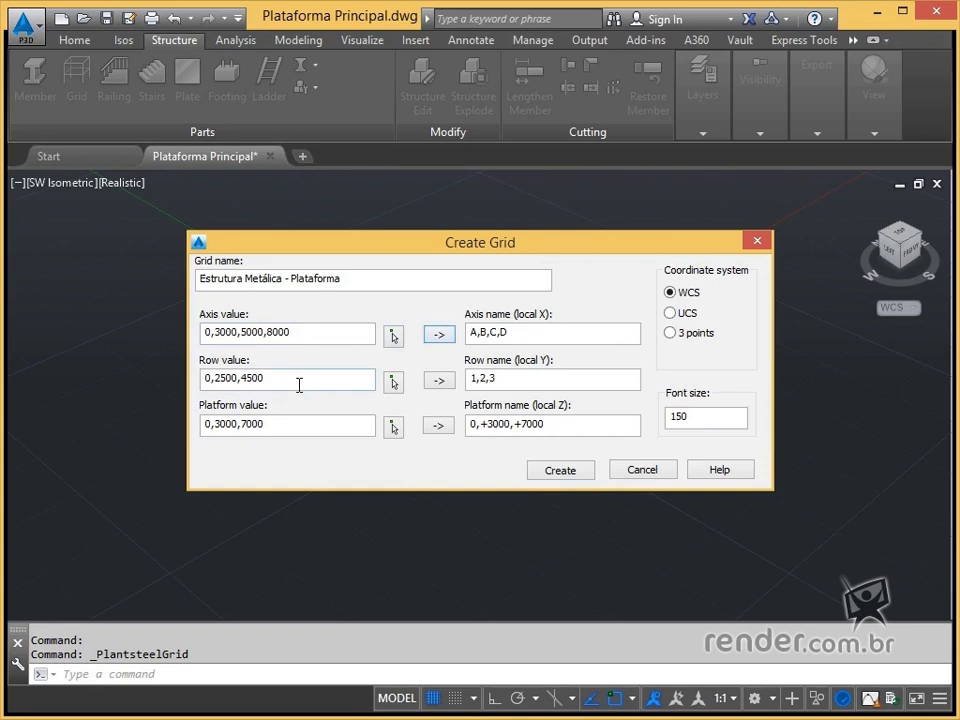
left_click_drag(299, 385, 188, 384)
type("0")
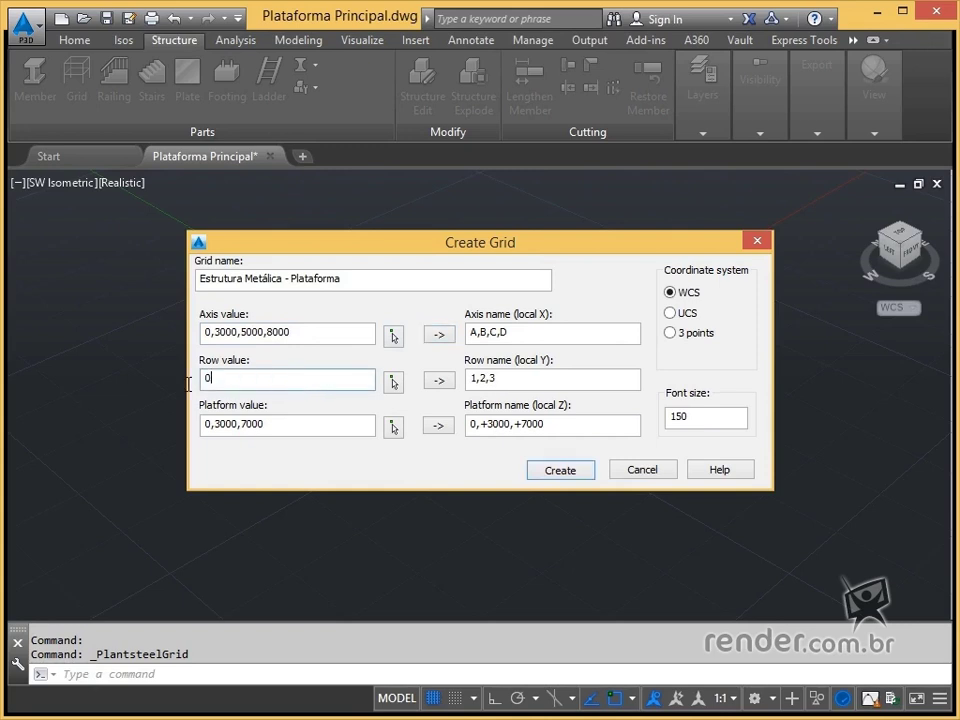
type(",4000,6000,10000")
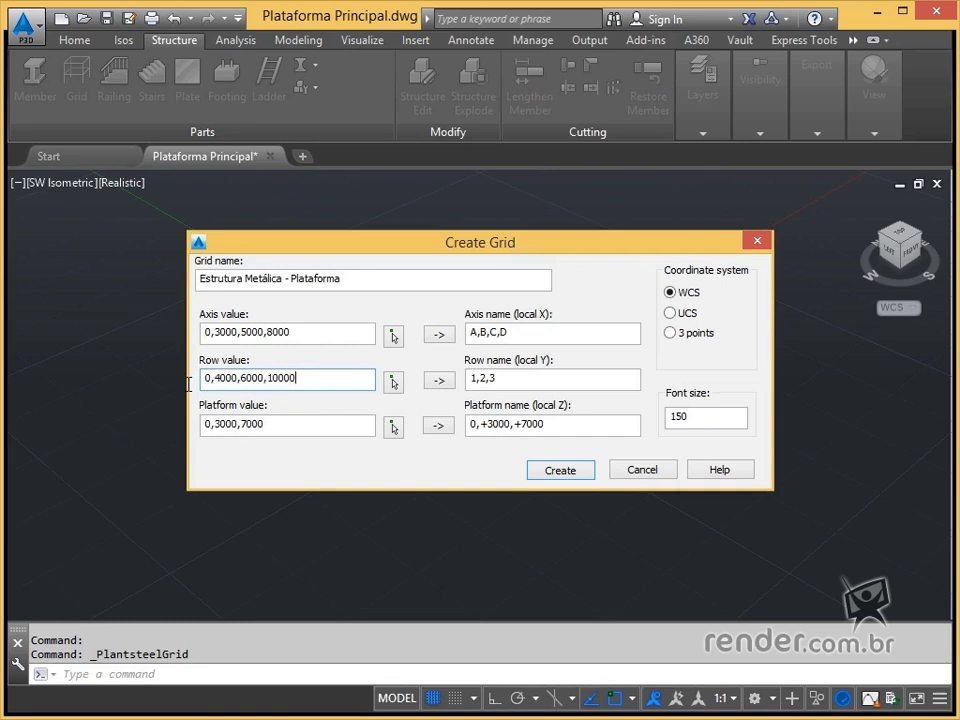
left_click(443, 382)
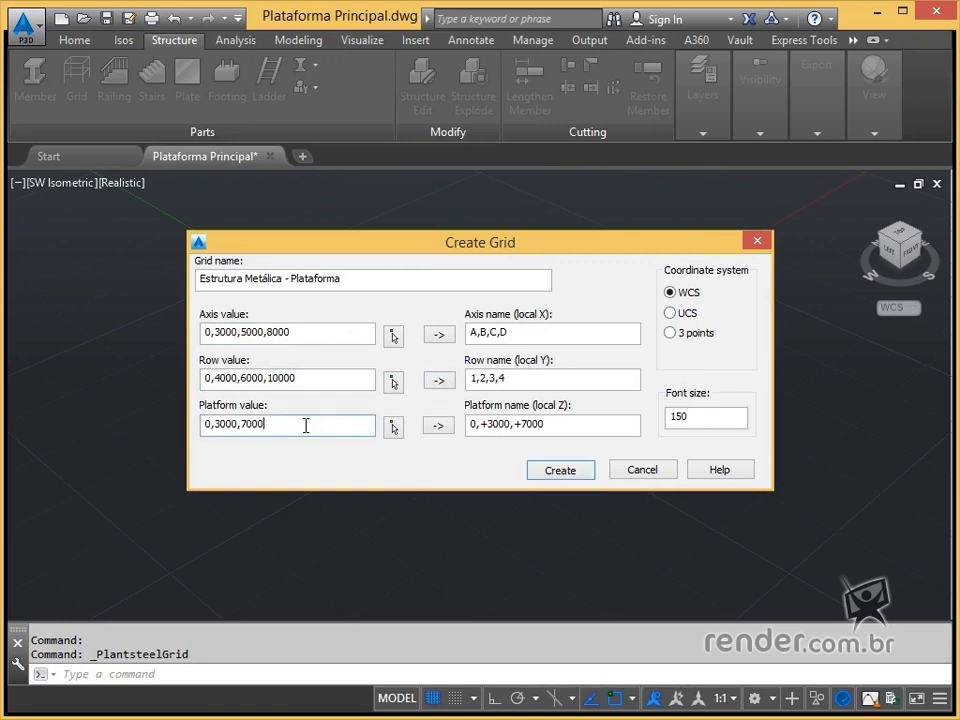
Set platform levels 0,3500,7000 and label font size 200, then create the grid.
left_click_drag(304, 424, 205, 427)
type("0,350")
left_click(437, 426)
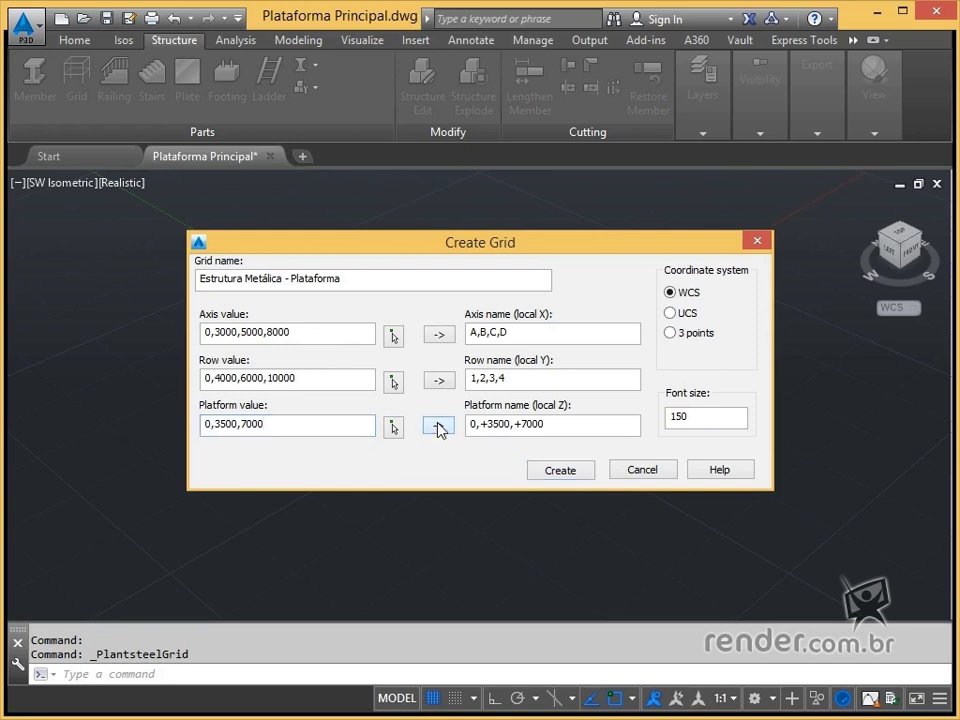
double_click(694, 419)
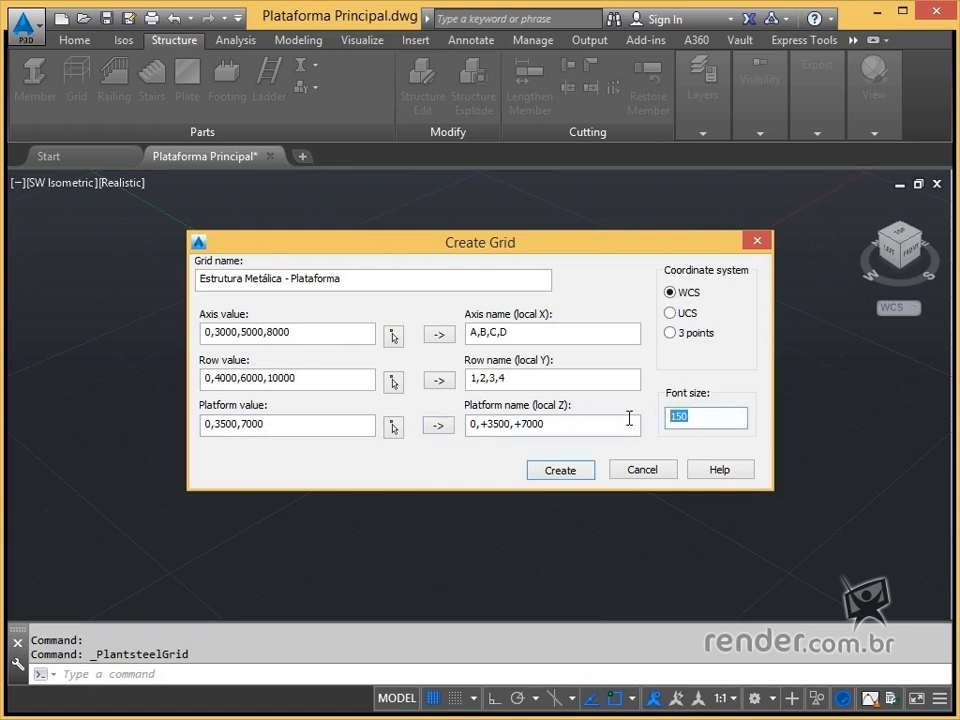
type("200")
left_click(573, 478)
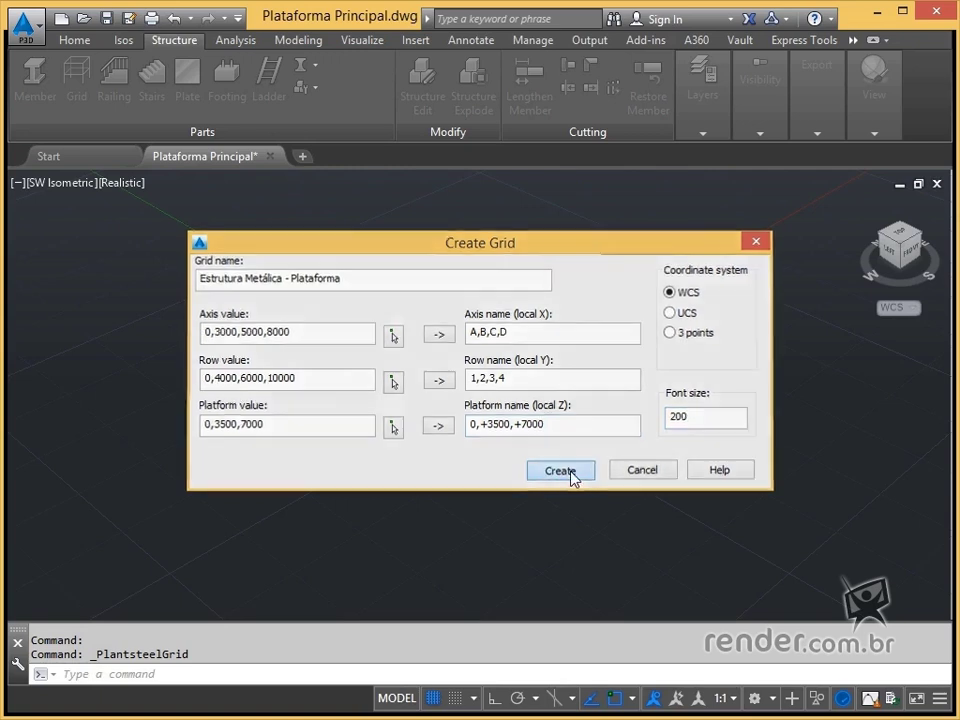
Frame the grid with axes A–D, rows 1–4 and levels +3500, +7000, and expand the Layers panel.
scroll(463, 396, "down", 5)
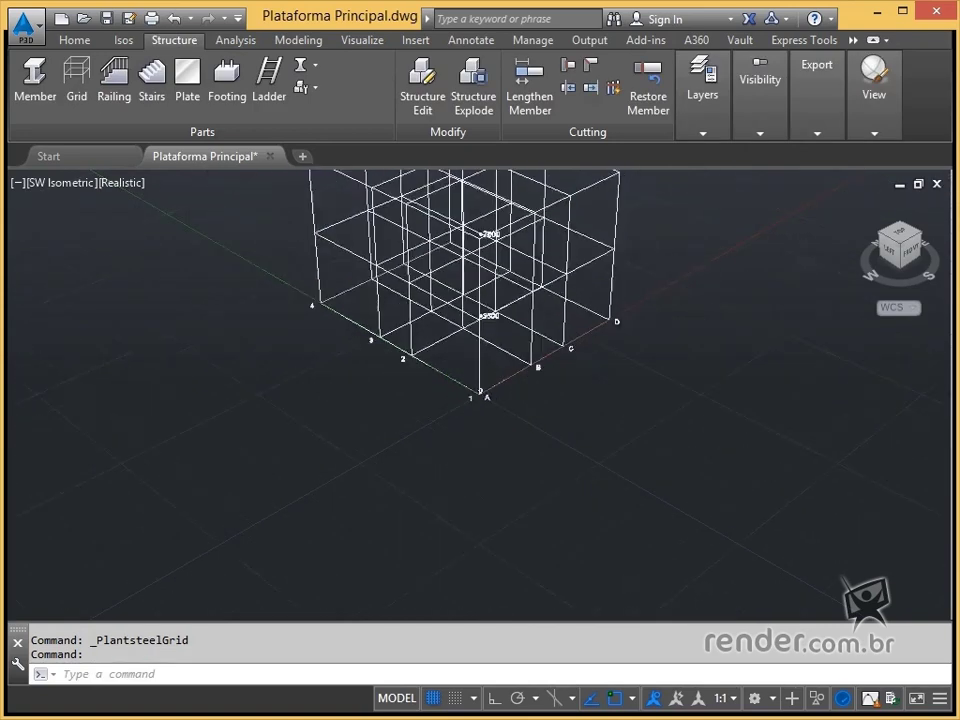
scroll(463, 396, "up", 3)
middle_click_drag(463, 396, 549, 385)
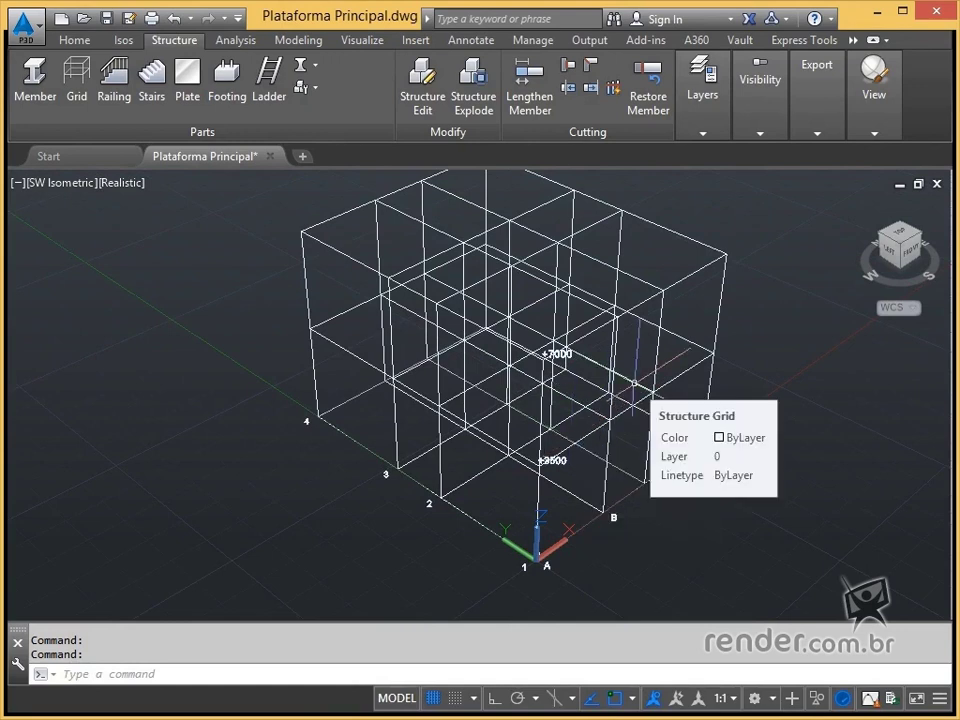
left_click(710, 133)
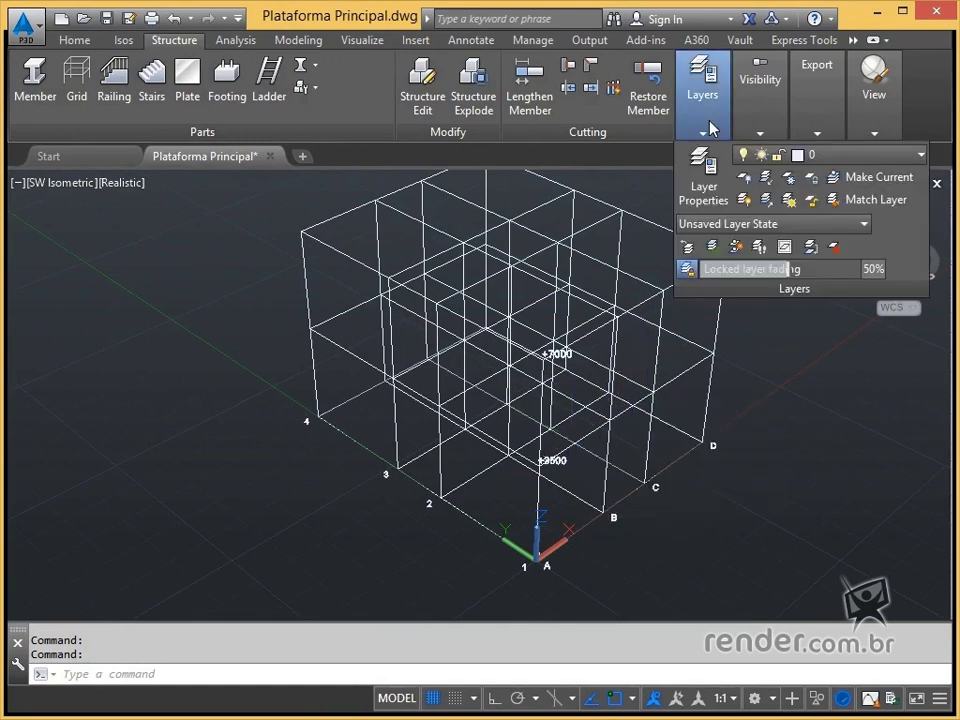
Create a new layer named Grid with 50 transparency.
left_click(704, 192)
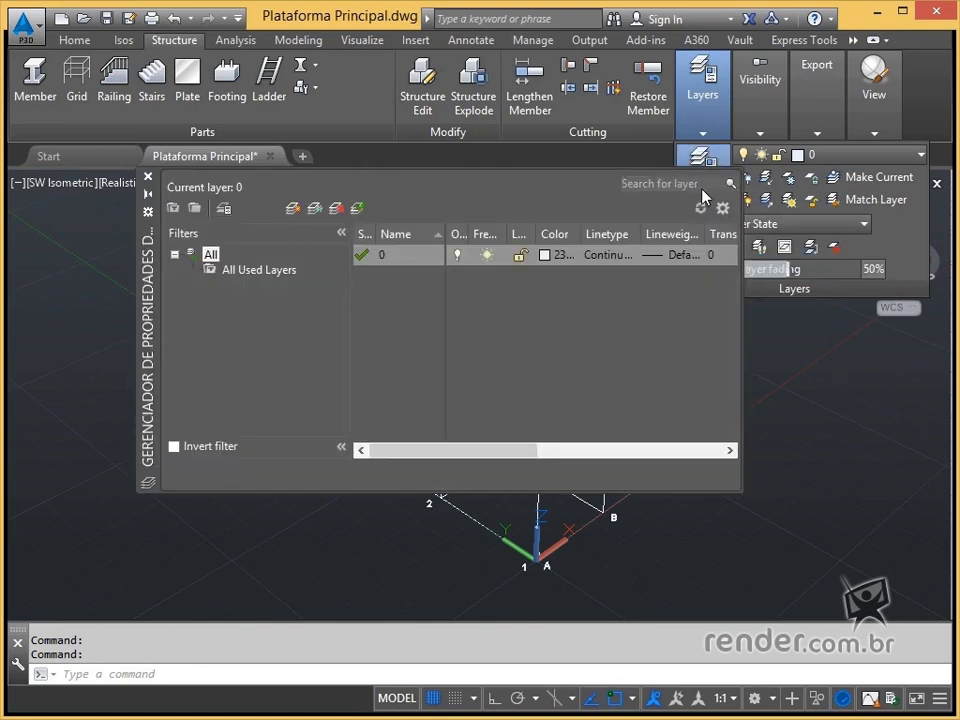
left_click(295, 210)
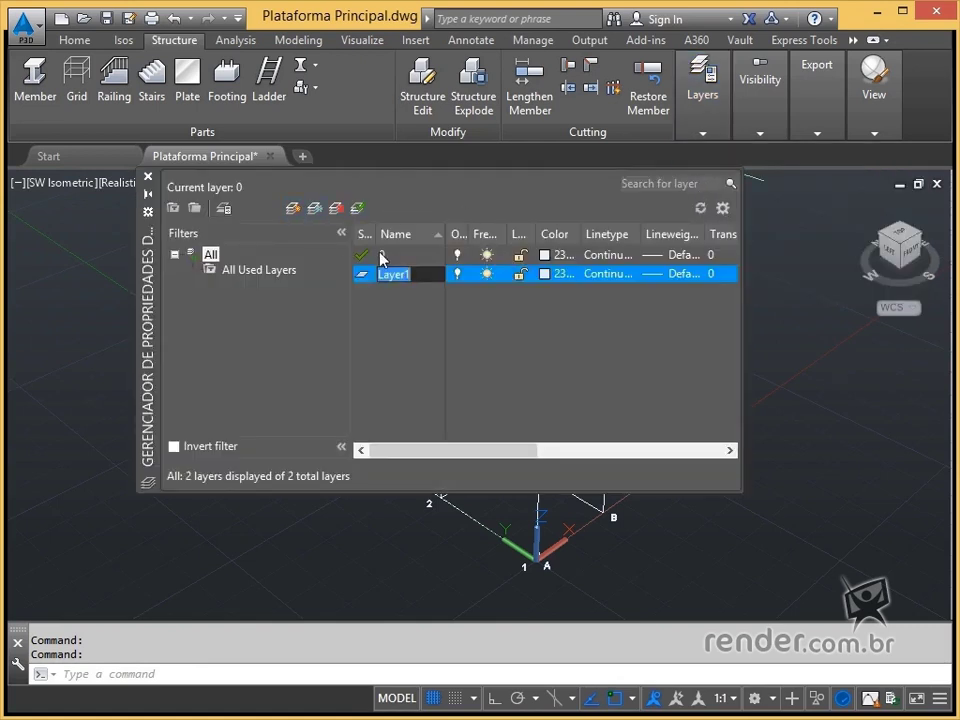
type("Grid")
left_click_drag(540, 454, 604, 458)
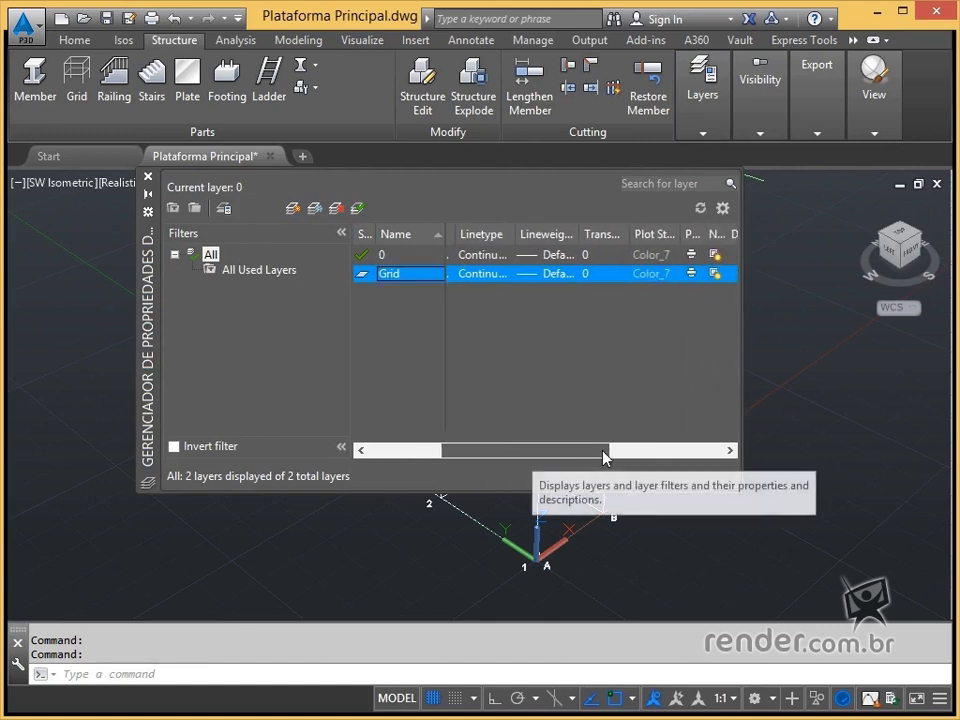
left_click(579, 275)
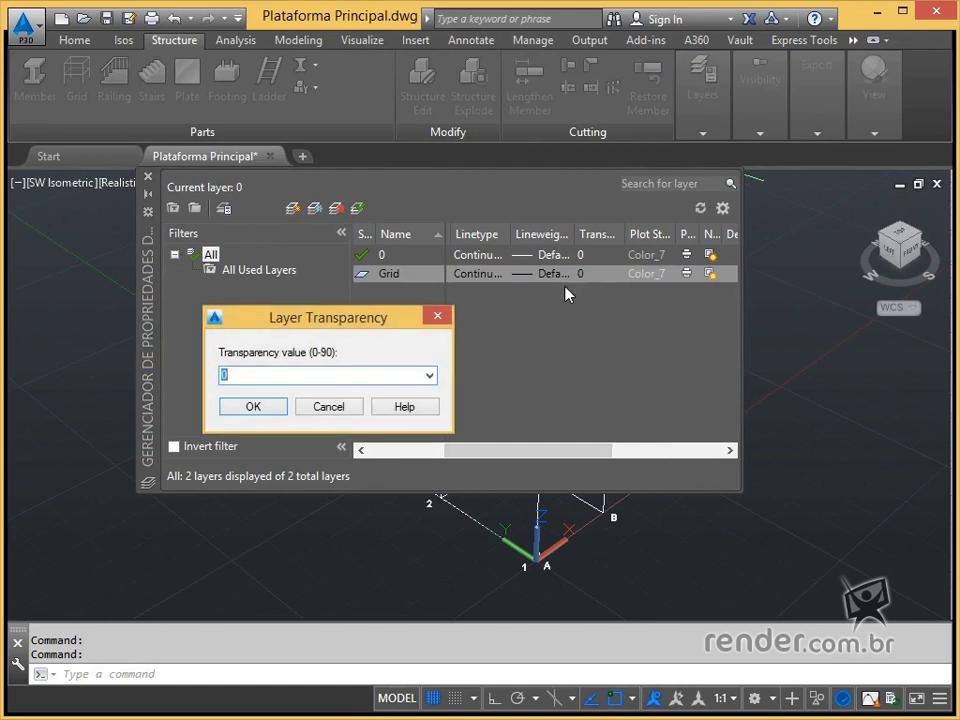
type("50")
left_click(253, 406)
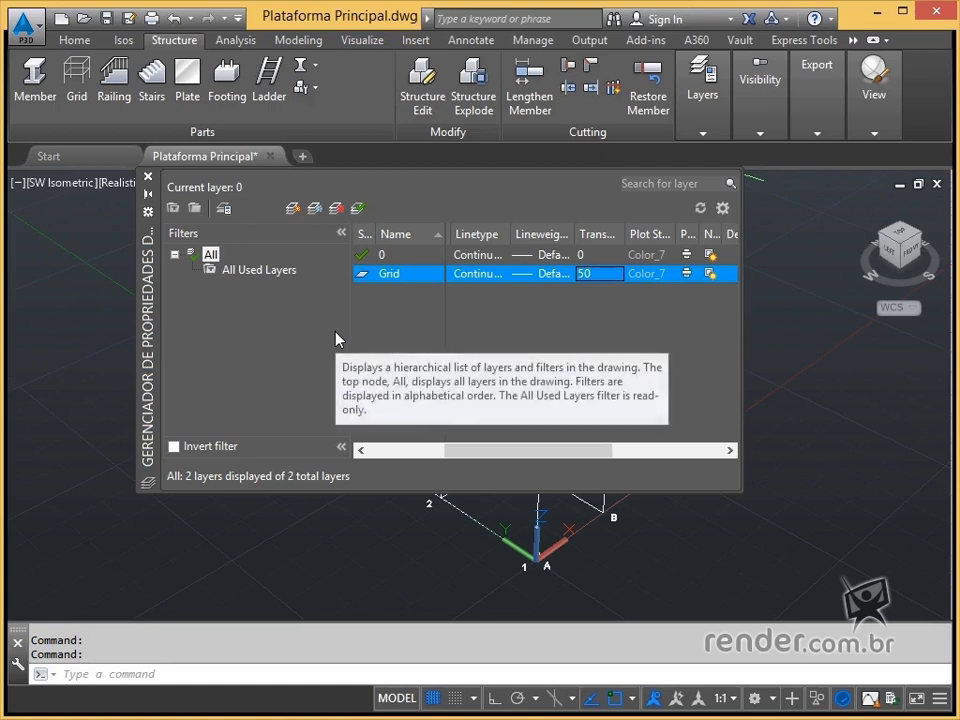
Window-select the whole structural grid and move it onto the Grid layer.
left_click(149, 178)
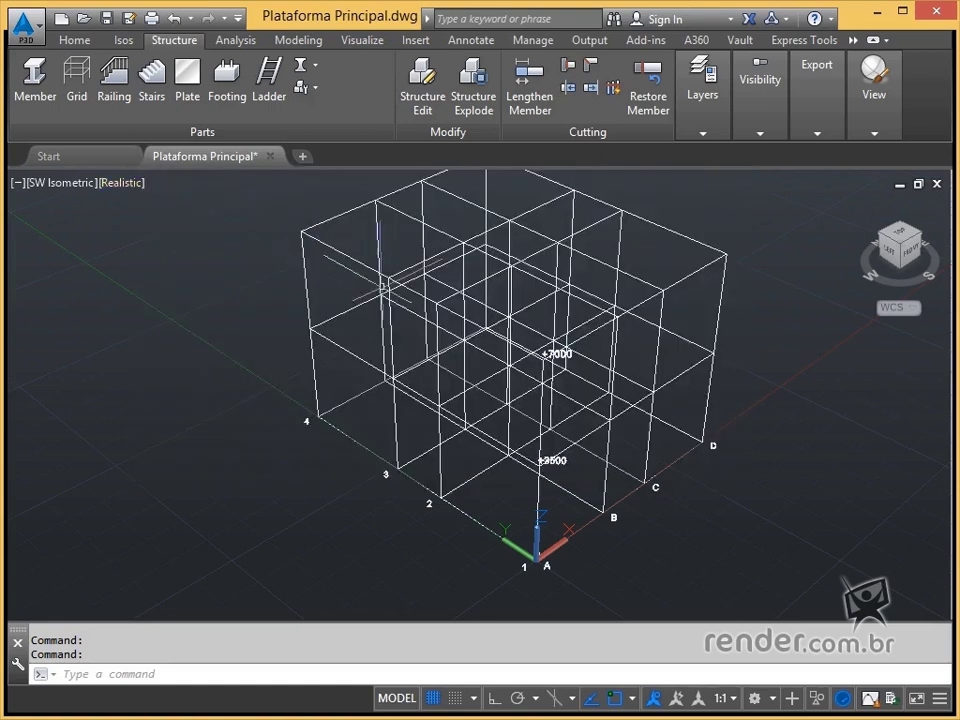
left_click(389, 352)
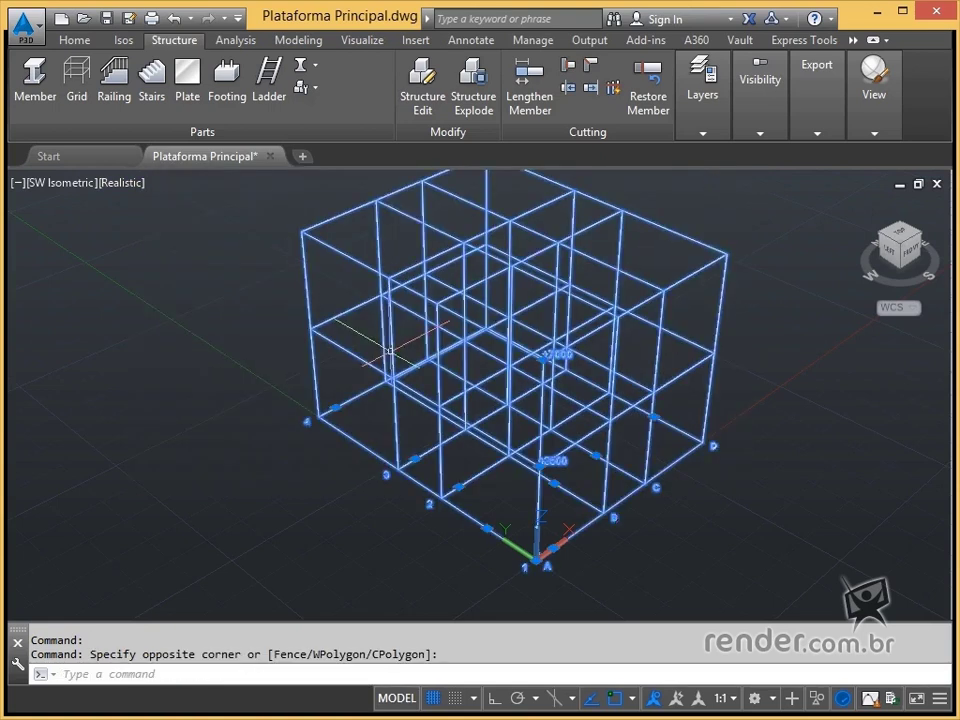
left_click(705, 134)
left_click(854, 157)
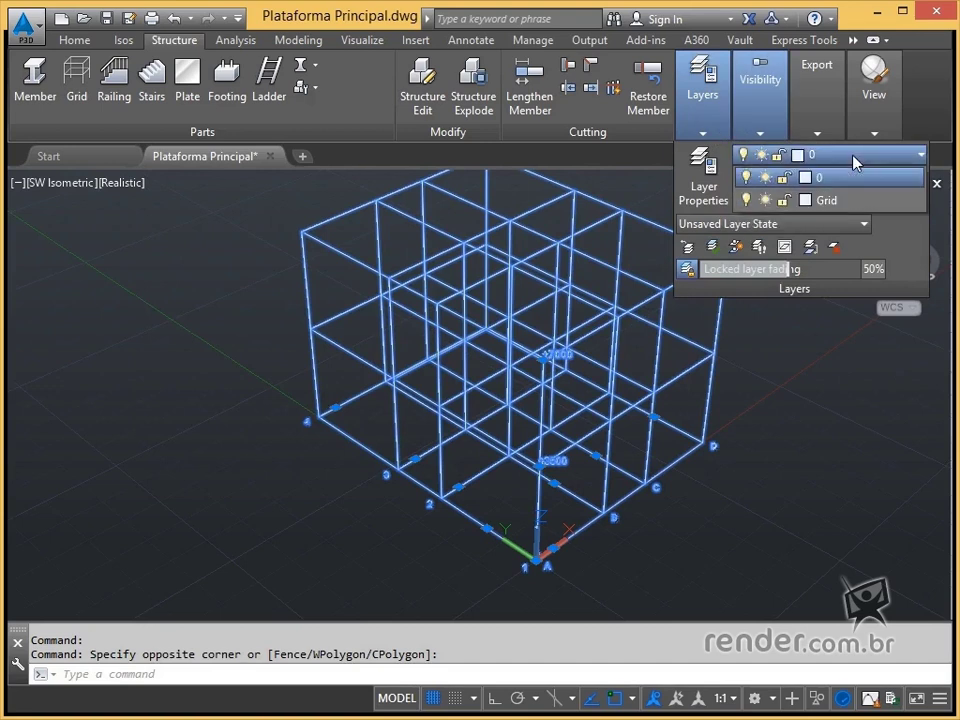
left_click(829, 200)
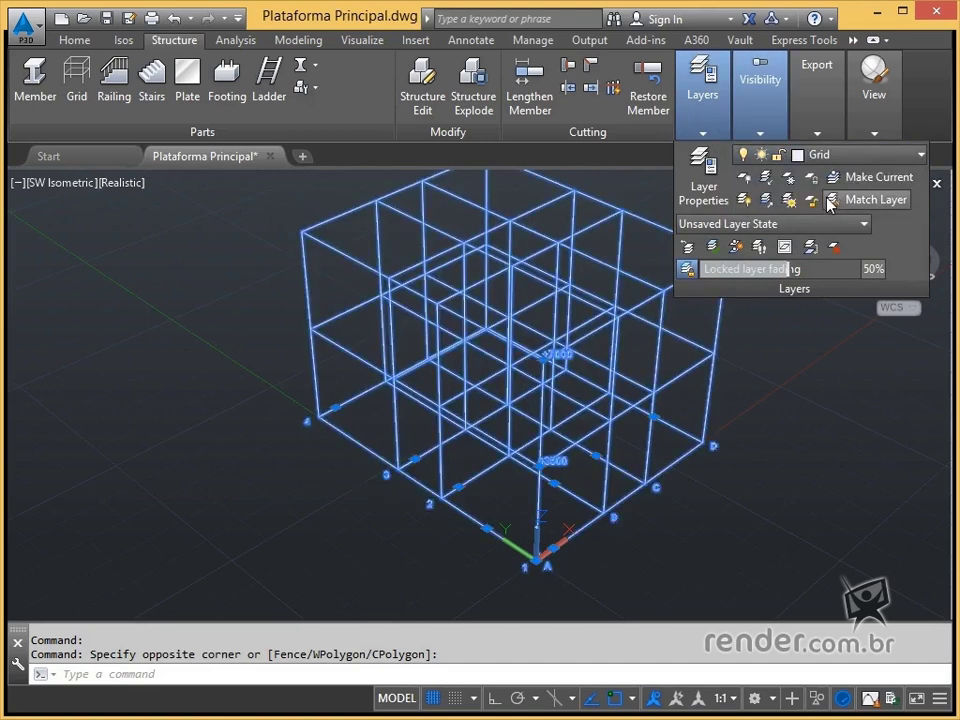
key("Escape")
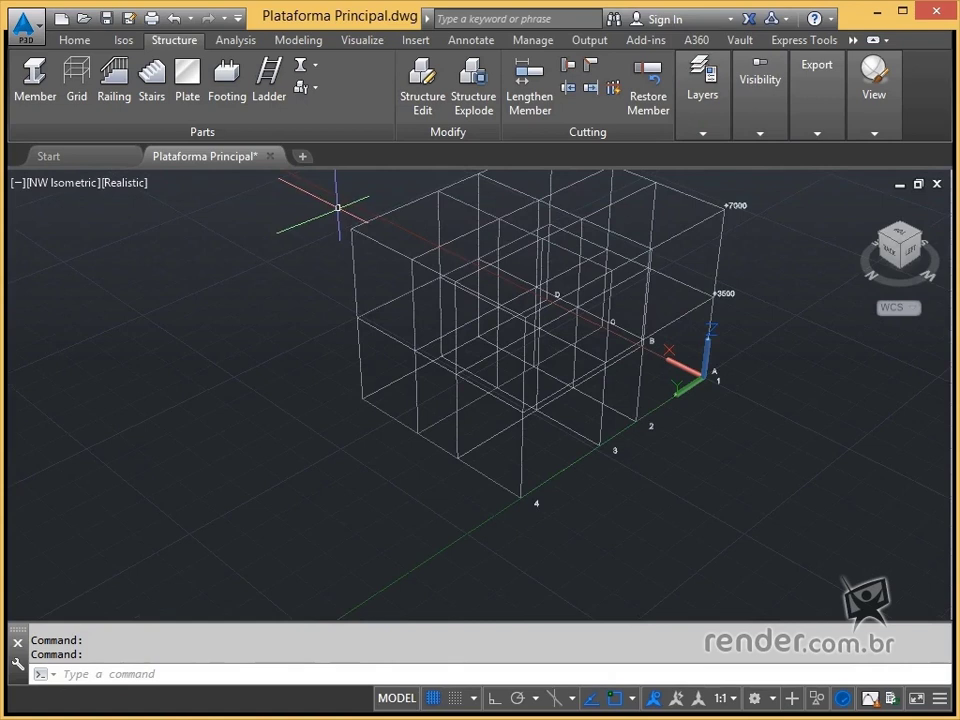
Draw diagonal brace lines in X and V patterns across the front bays.
type("line")
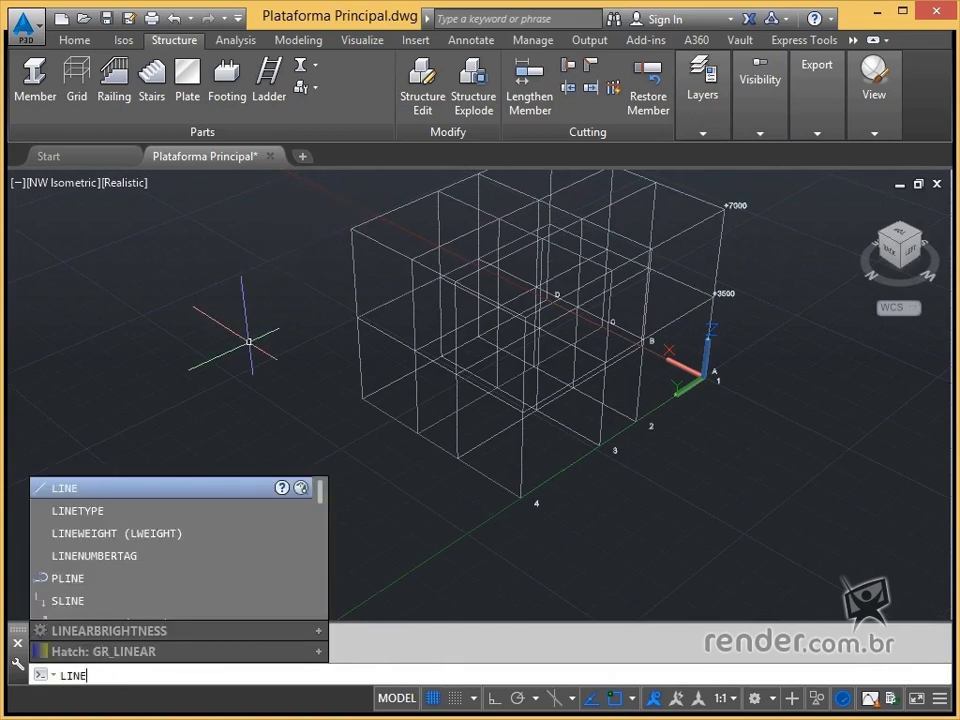
key("Return")
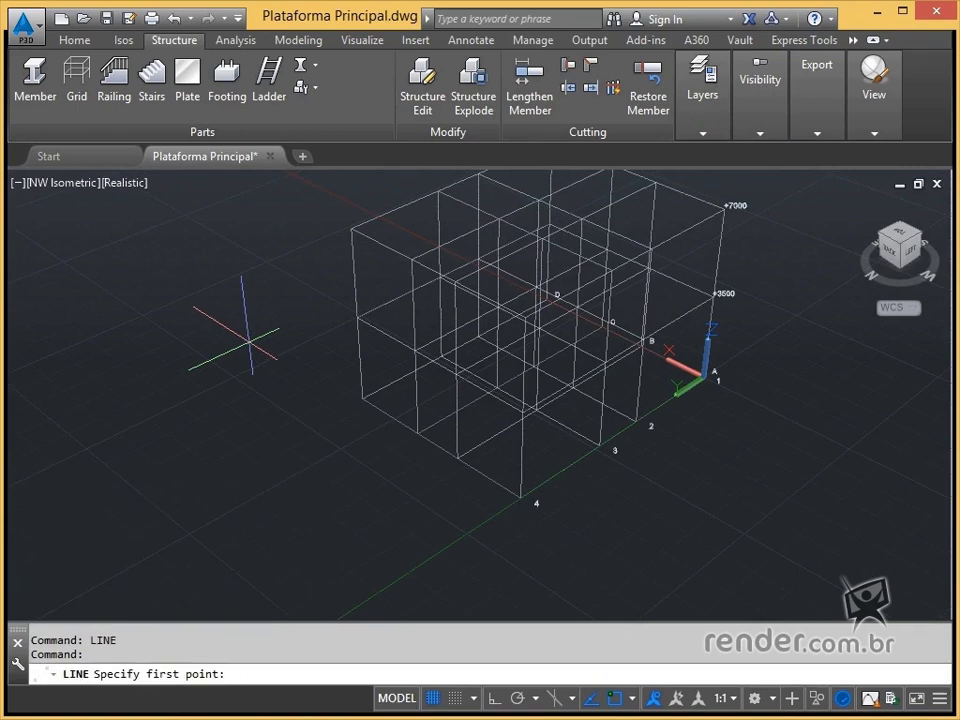
left_click(352, 229)
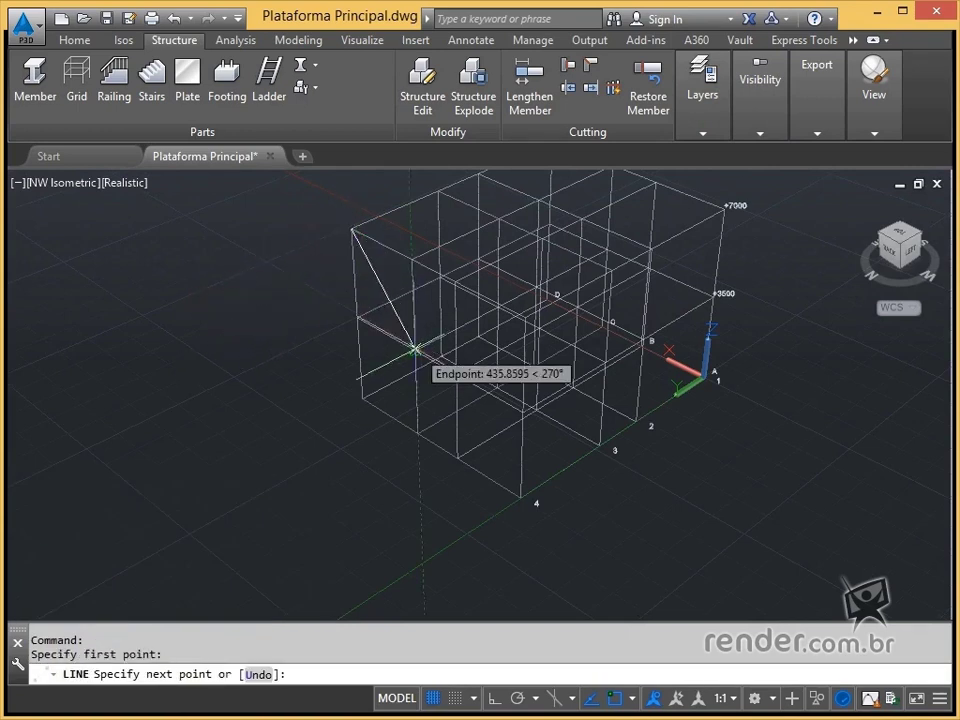
left_click(456, 281)
left_click(523, 411)
key("Escape")
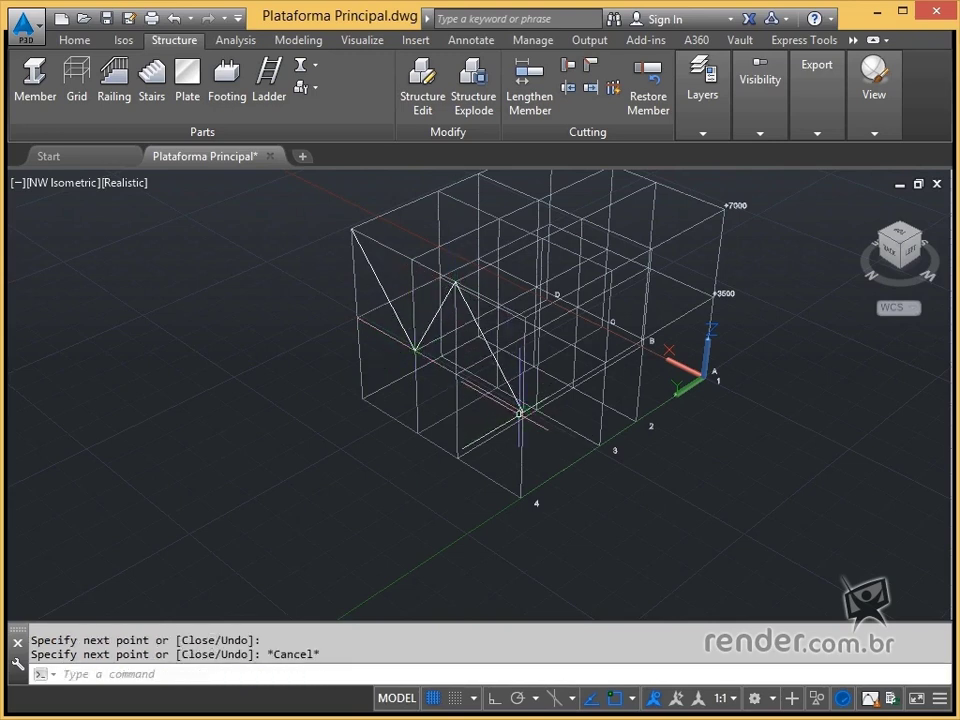
type("line")
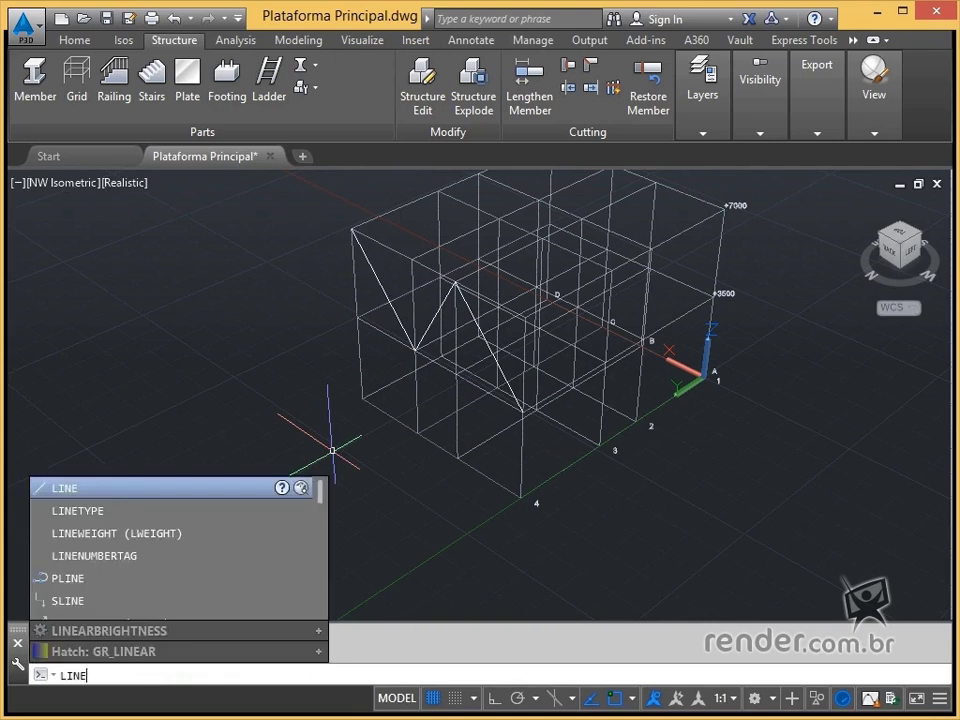
key("Return")
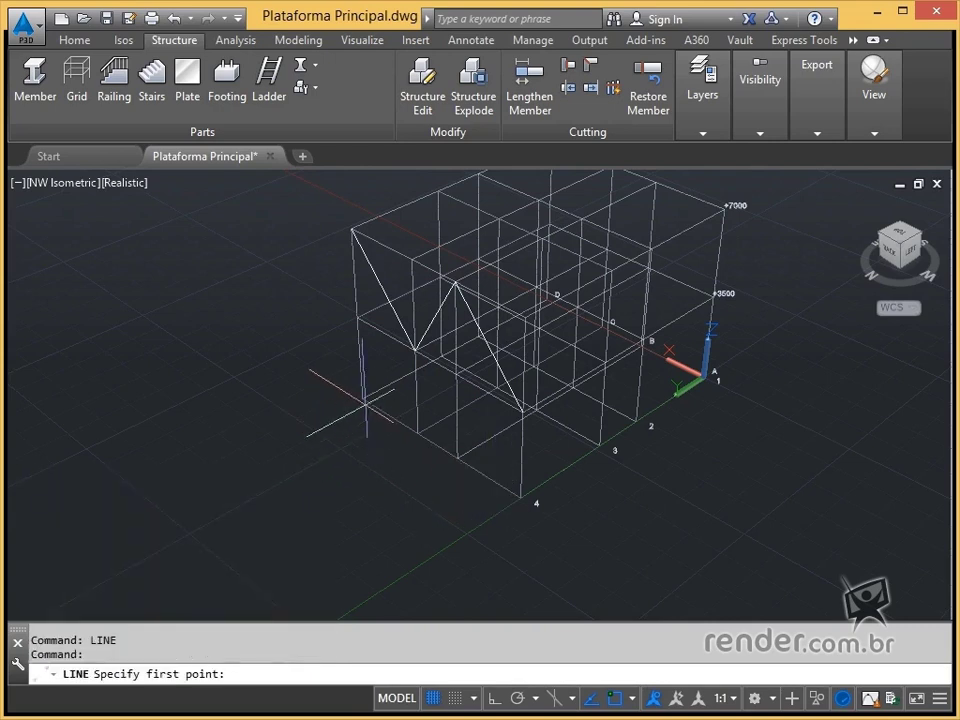
left_click(416, 350)
left_click(456, 456)
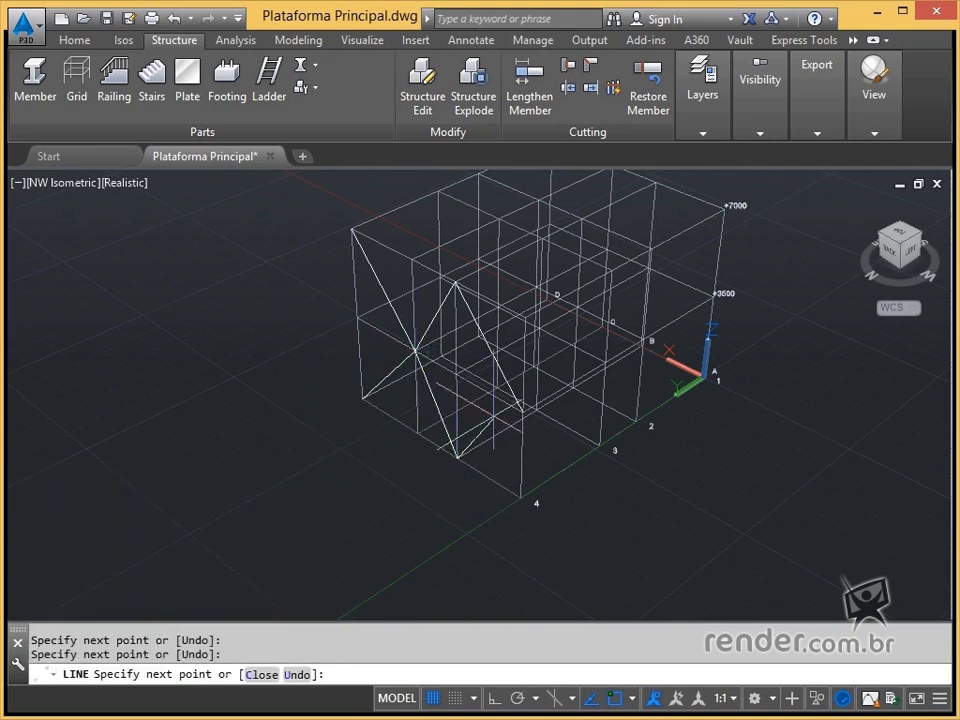
key("Escape")
Move the four new brace lines onto the Grid layer.
middle_click_drag(522, 412, 578, 398)
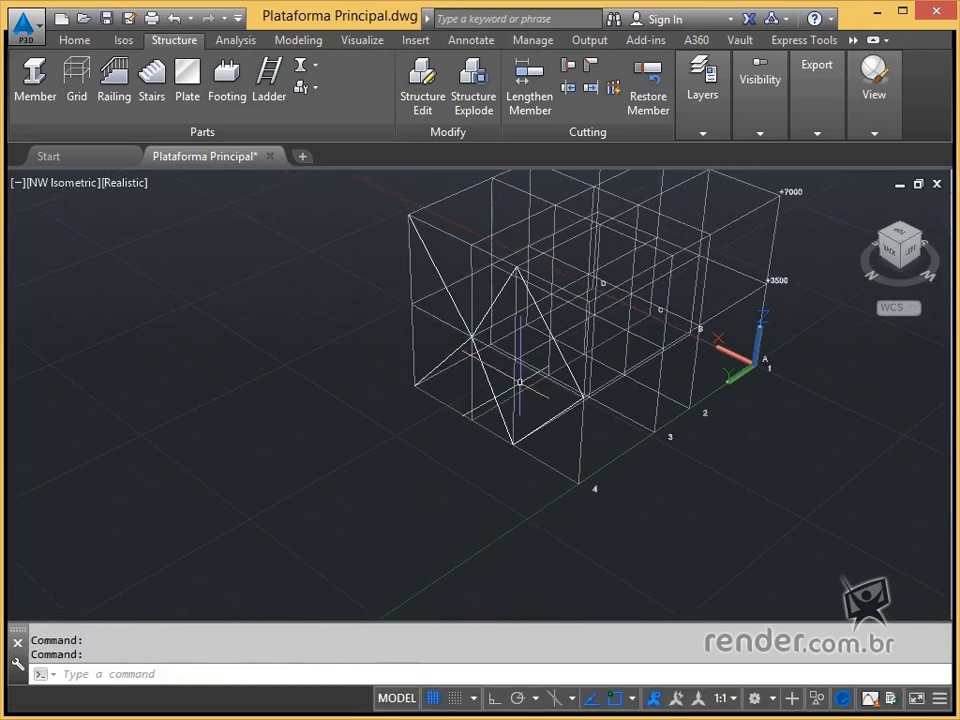
left_click(471, 336)
left_click(452, 350)
left_click(494, 300)
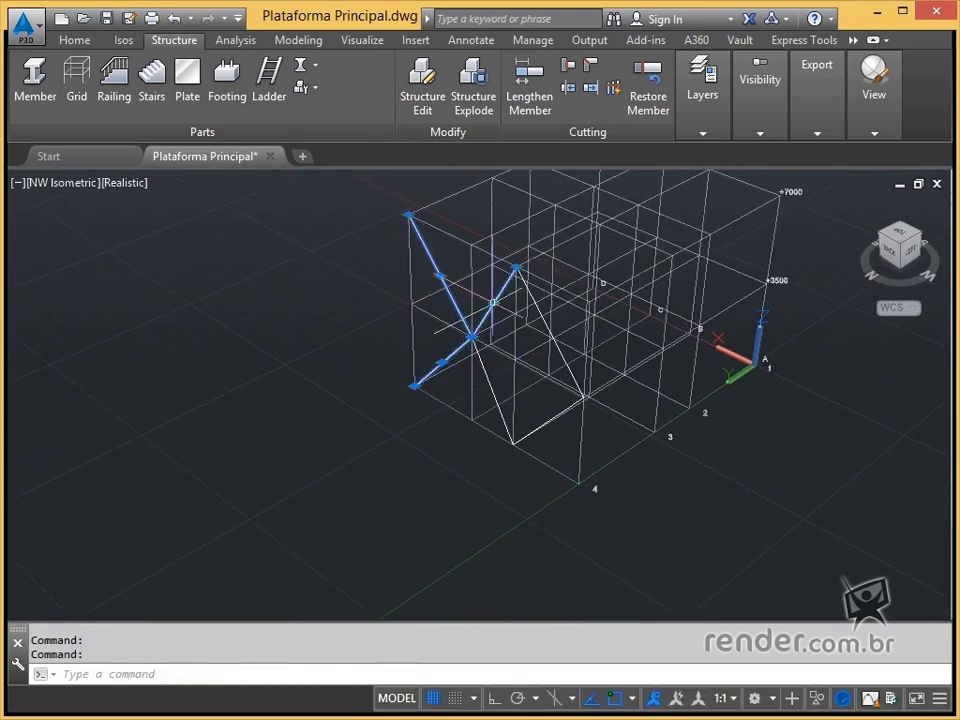
left_click(496, 400)
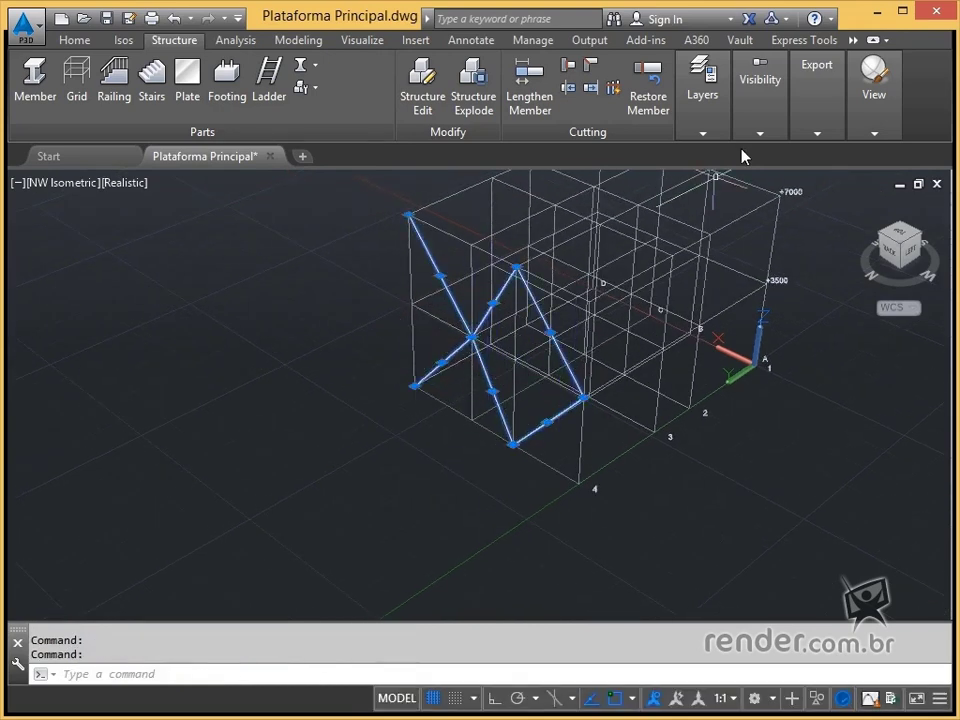
left_click(703, 110)
left_click(836, 155)
left_click(822, 201)
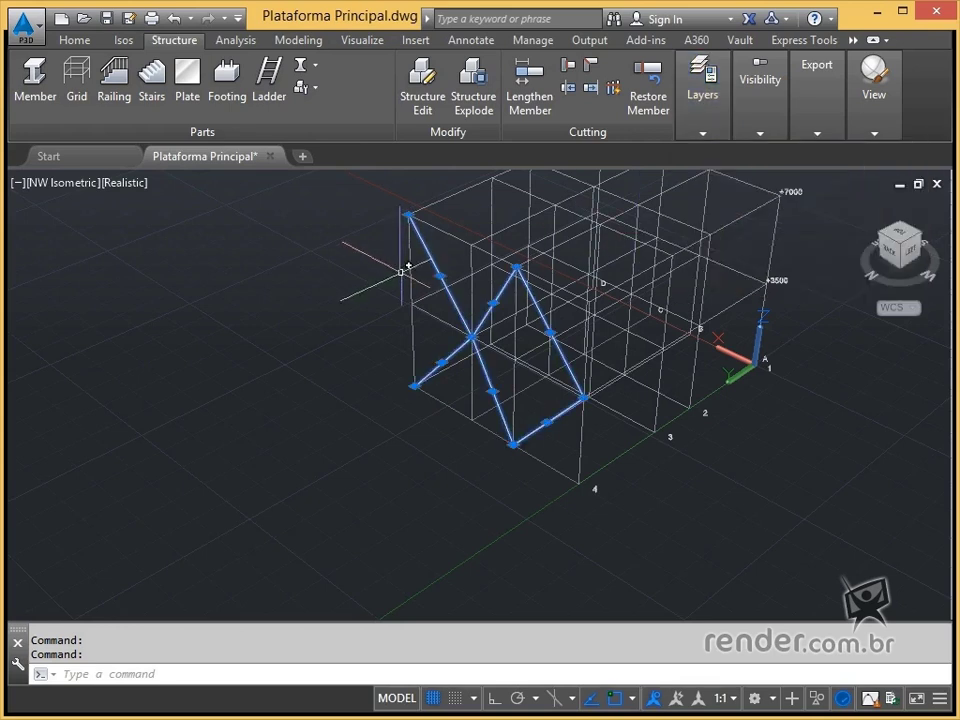
key("Escape")
middle_click_drag(495, 340, 403, 346)
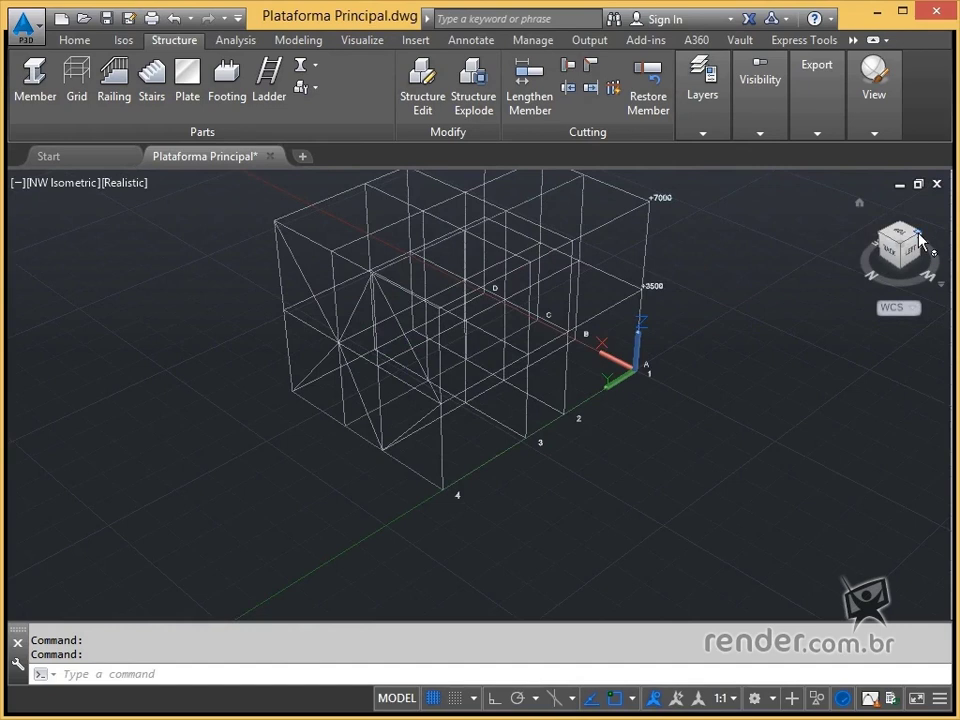
Draw zigzag brace lines from A through C and the D-side nodes up to +7000.
scroll(475, 380, "up", 3)
middle_click_drag(600, 395, 484, 281)
scroll(500, 370, "down", 2)
type("line")
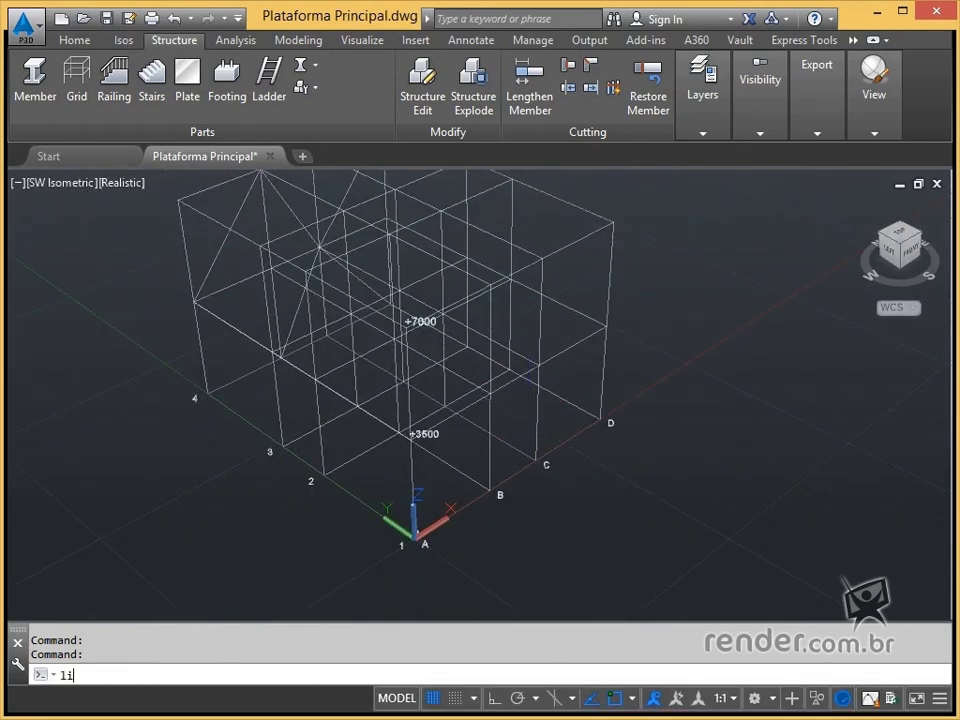
key("Return")
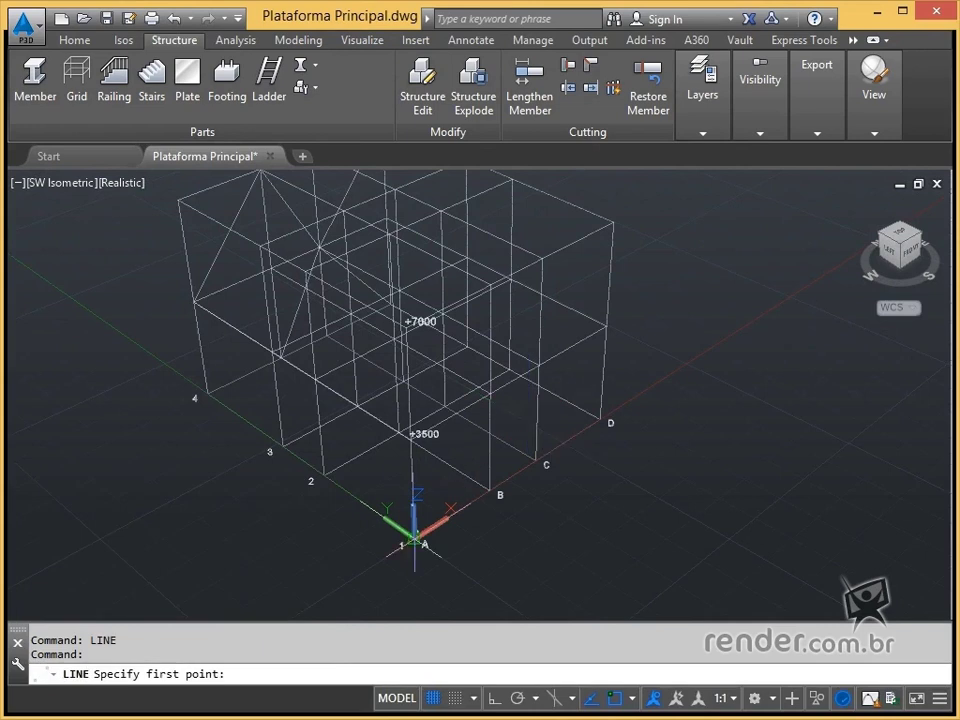
left_click(416, 528)
left_click(489, 393)
left_click(537, 459)
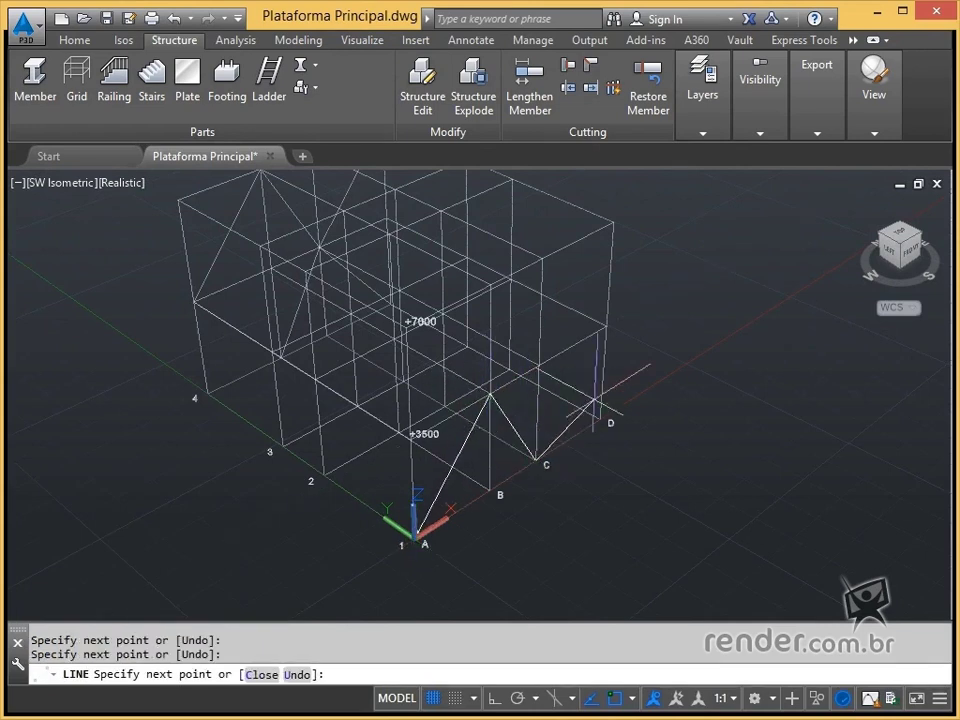
left_click(606, 326)
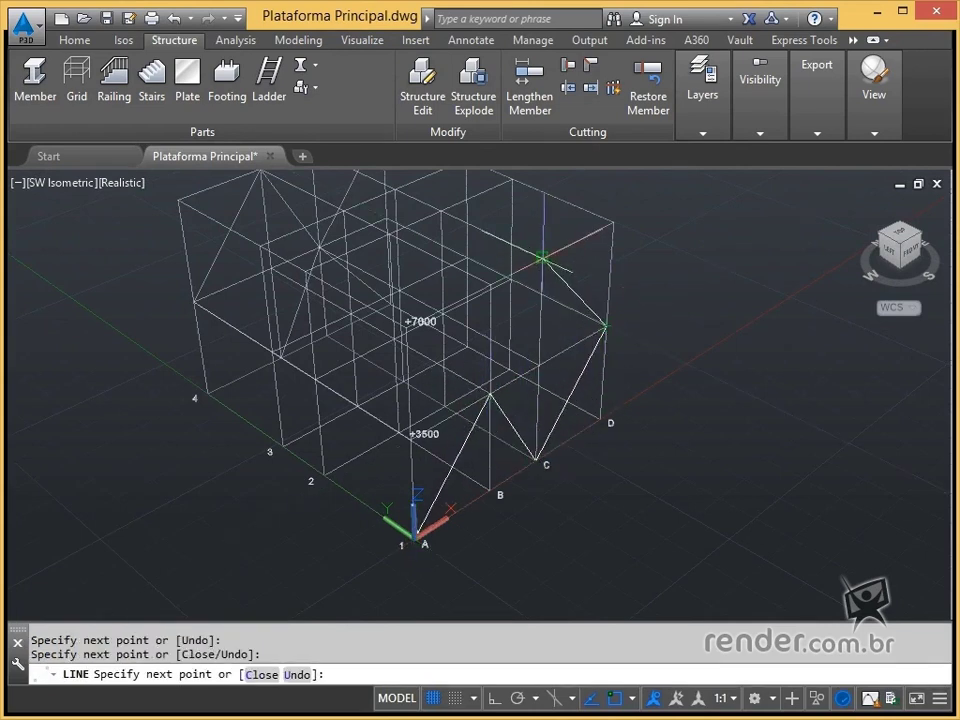
left_click(542, 258)
left_click(489, 393)
left_click(405, 326)
key("Escape")
Move the six new brace lines onto the Grid layer.
left_click(471, 377)
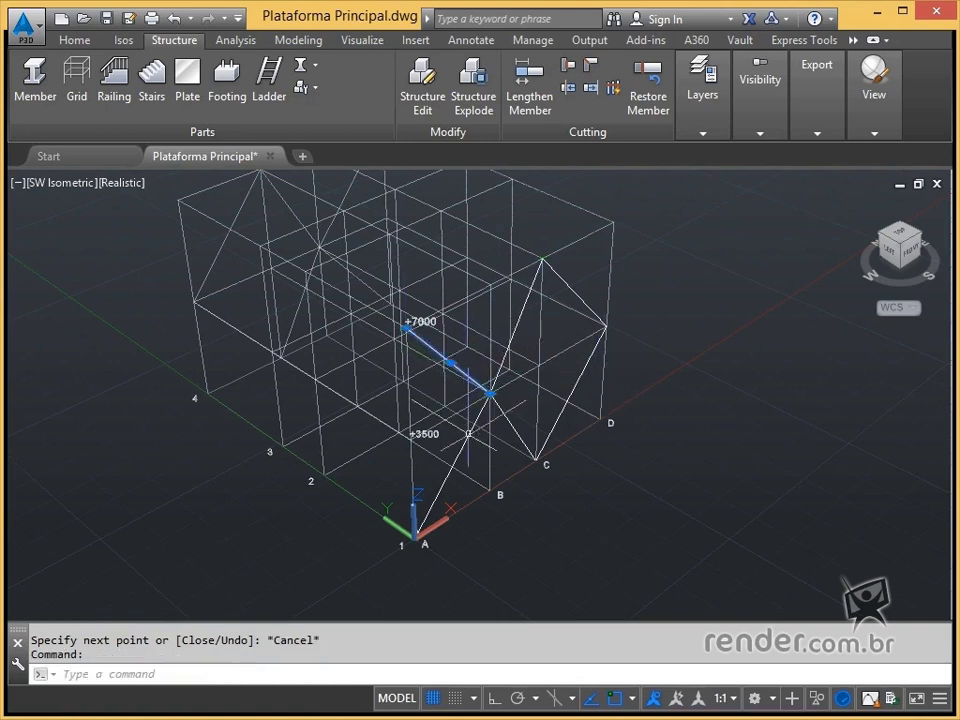
left_click(471, 428)
left_click(520, 436)
left_click(525, 300)
left_click(585, 304)
left_click(560, 415)
left_click(702, 94)
left_click(829, 155)
left_click(827, 200)
key("Escape")
scroll(686, 371, "down", 1)
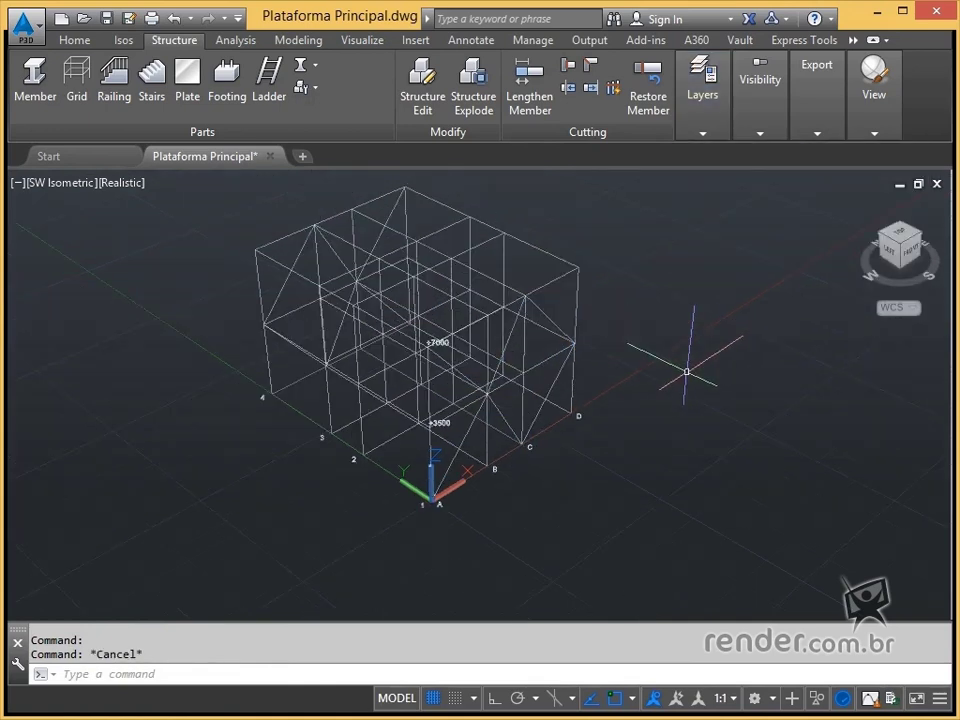
Reorient the view with the ViewCube to a steeper southeast corner angle.
key("ctrl+a")
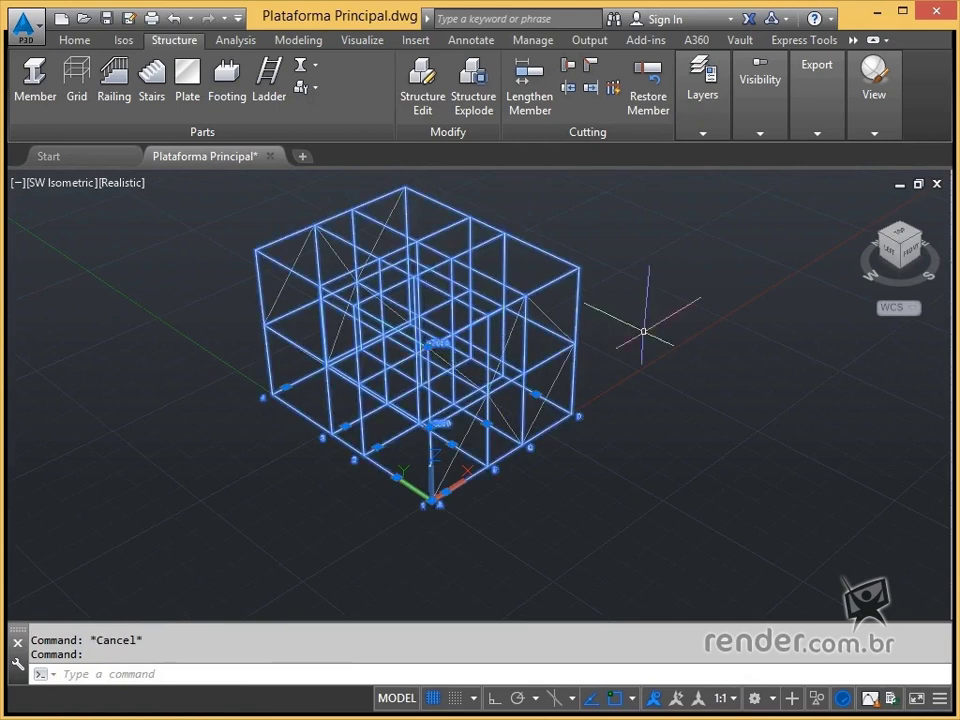
left_click(900, 245)
left_click(883, 238)
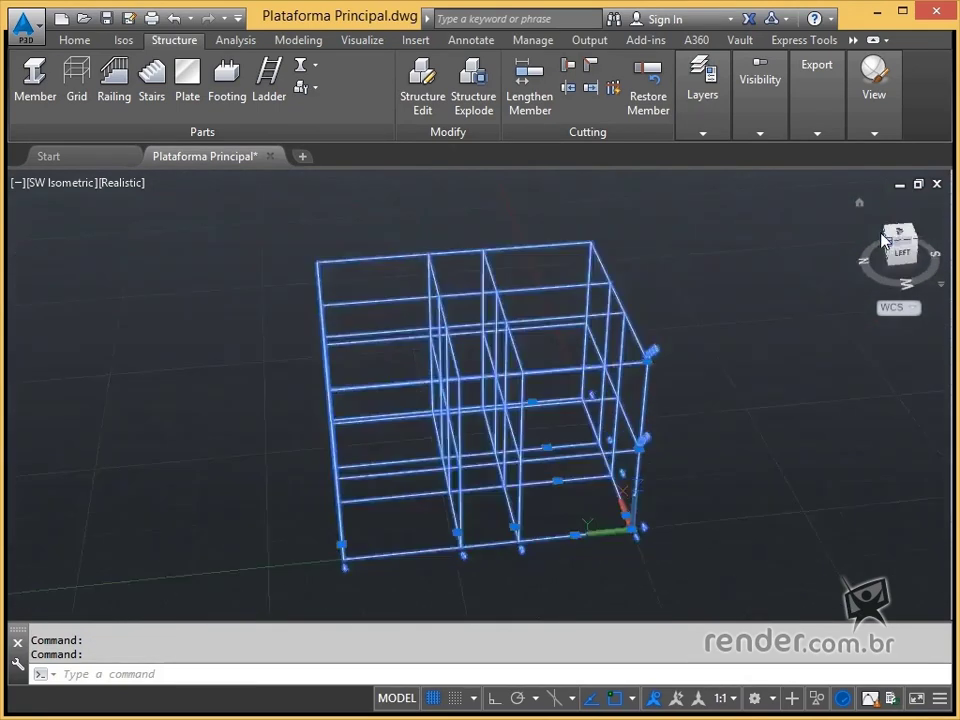
left_click(883, 238)
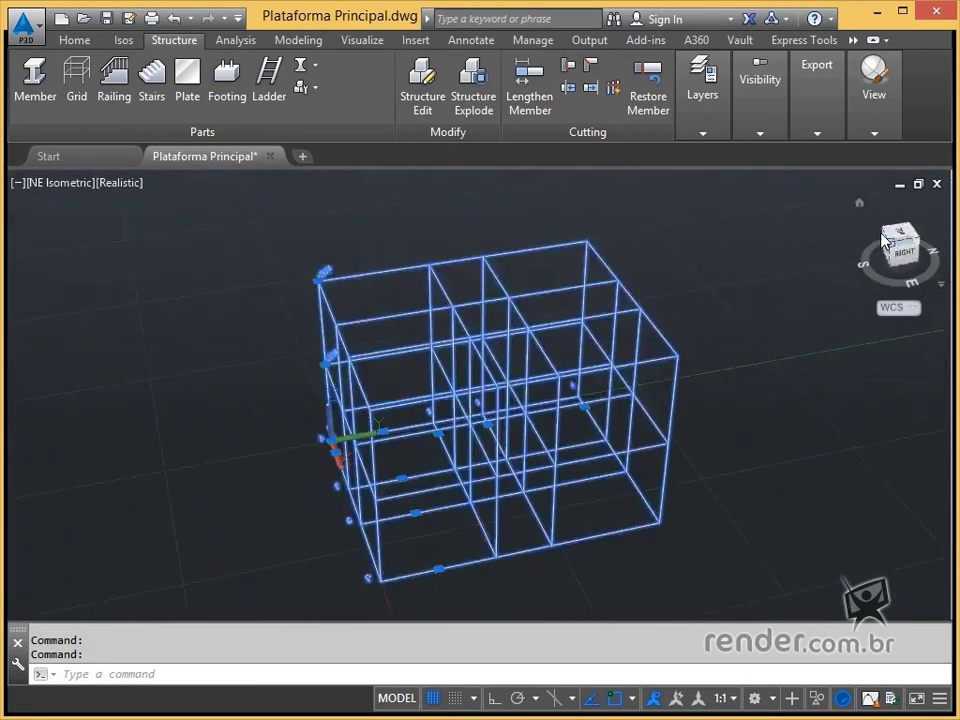
key("Escape")
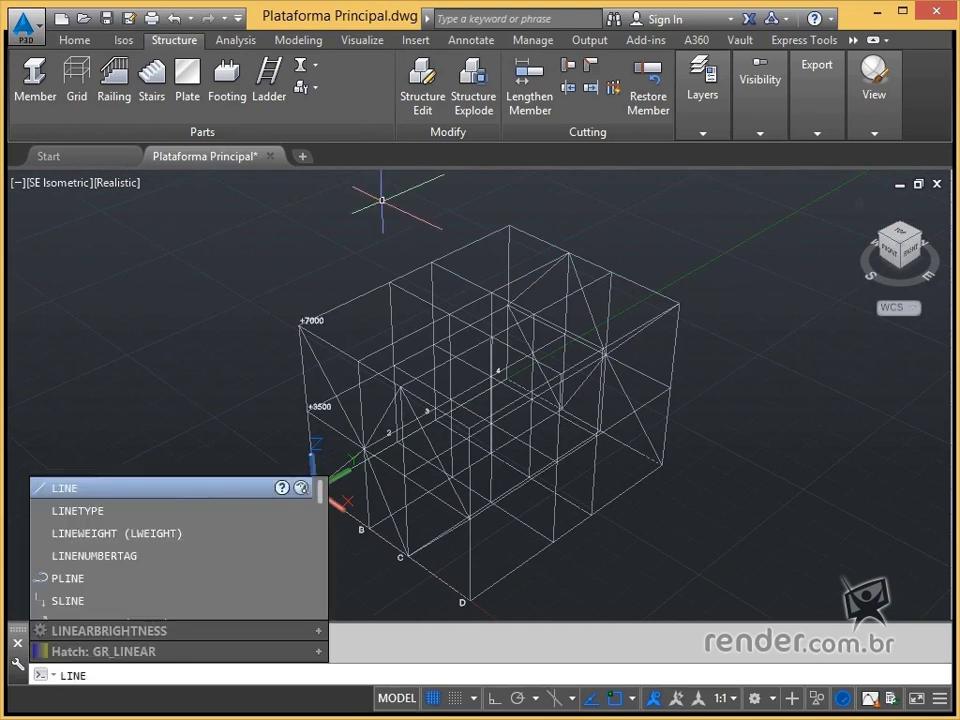
Start a new line at a point on the grid's top level.
key("Return")
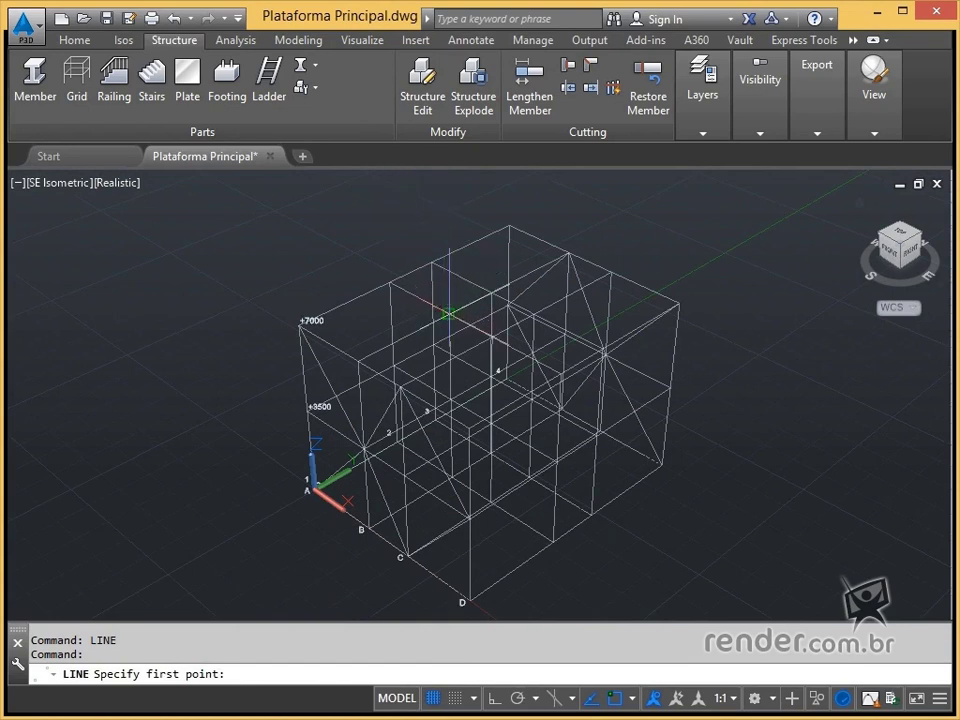
left_click(459, 285)
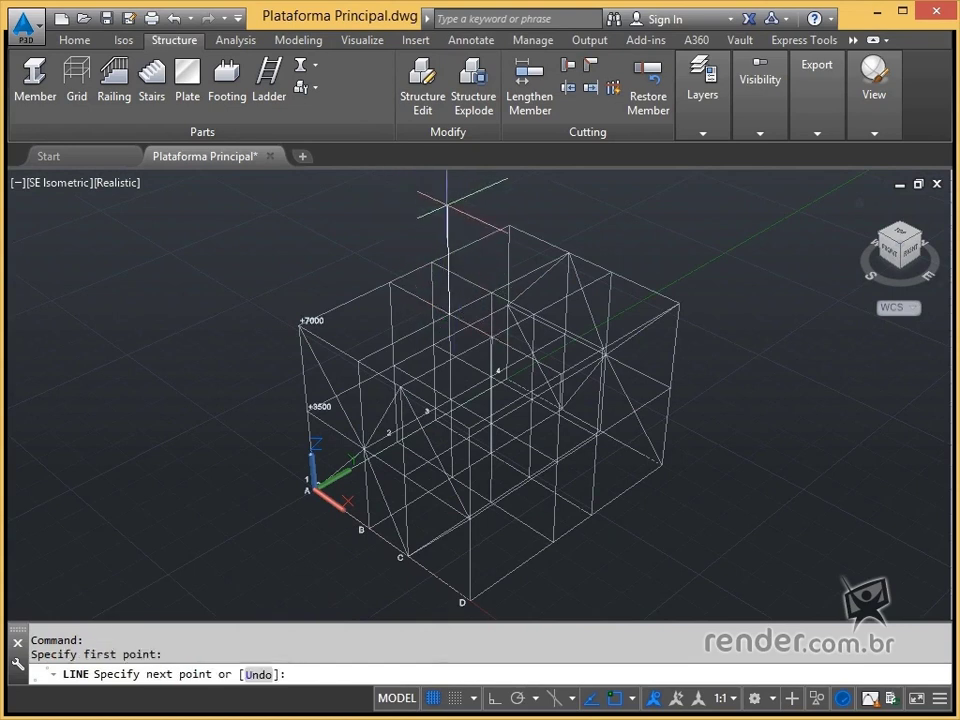
scroll(455, 230, "down", 2)
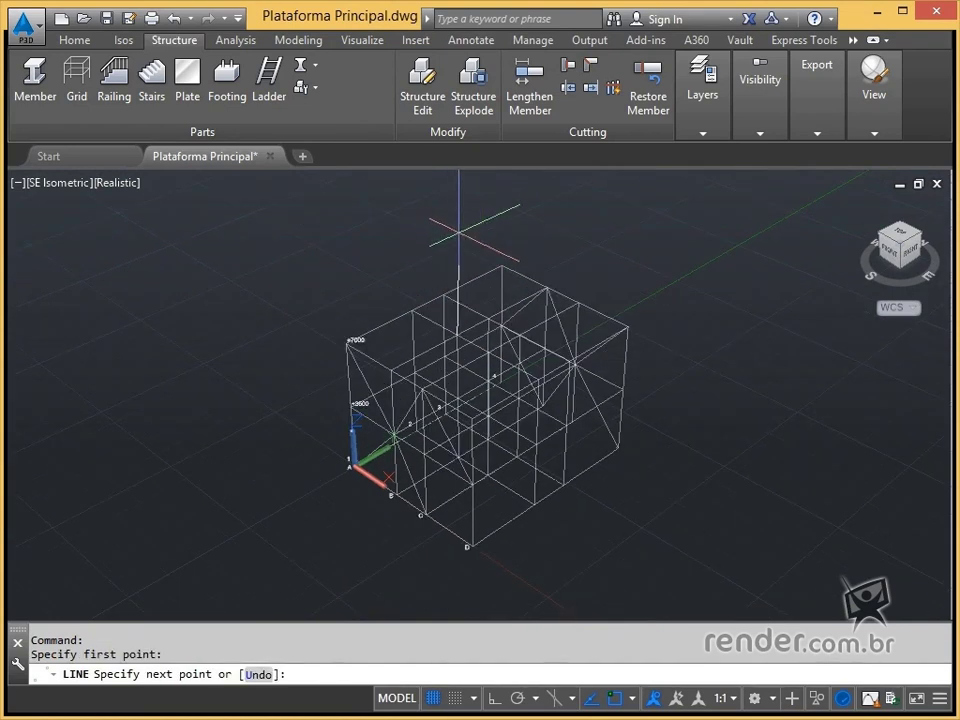
type("ort")
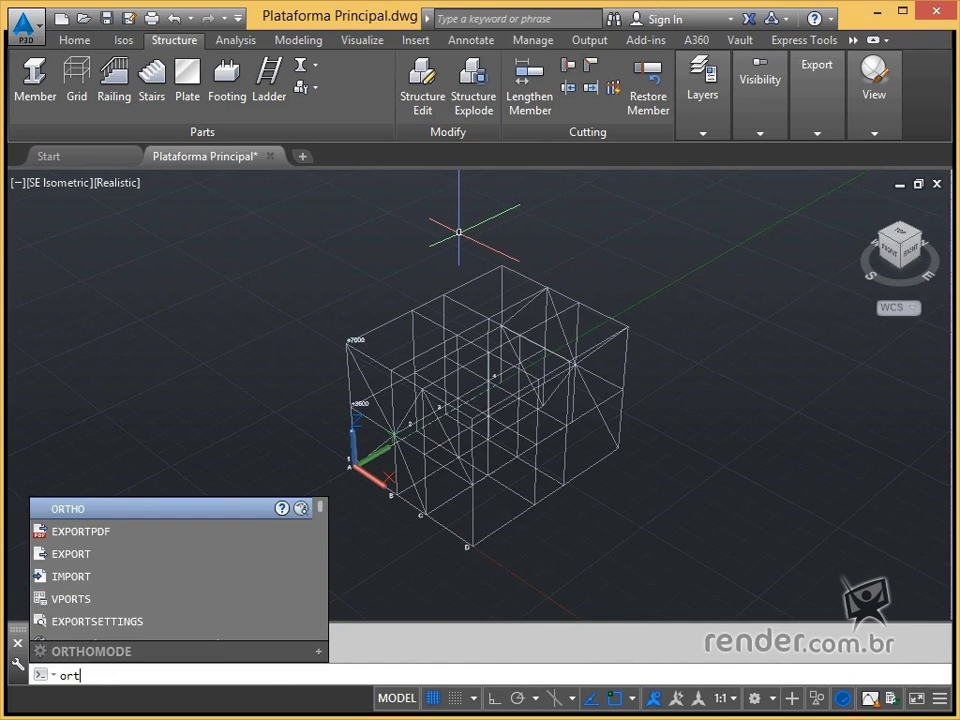
type("ho")
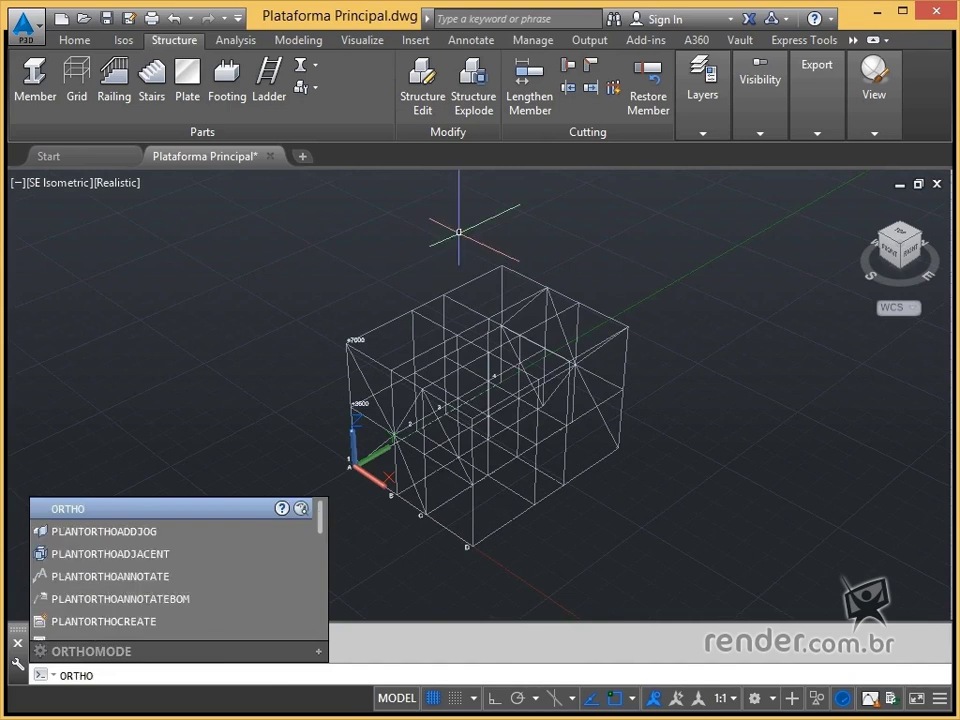
Turn Ortho on, draw a 3000-unit upright from a top-level point, then undo once.
key("Return")
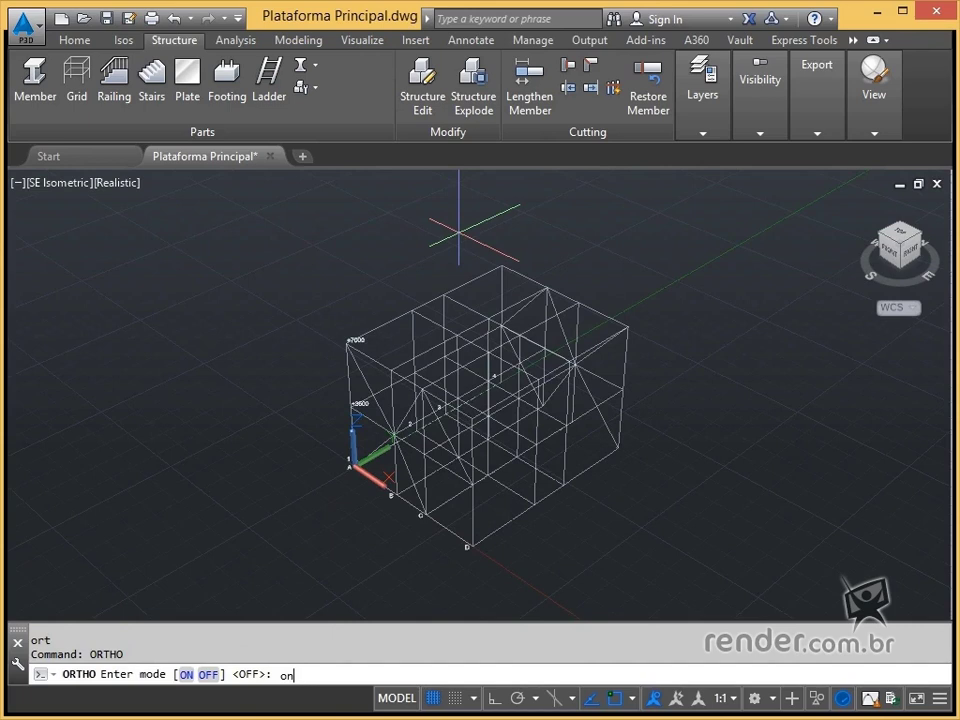
key("Return")
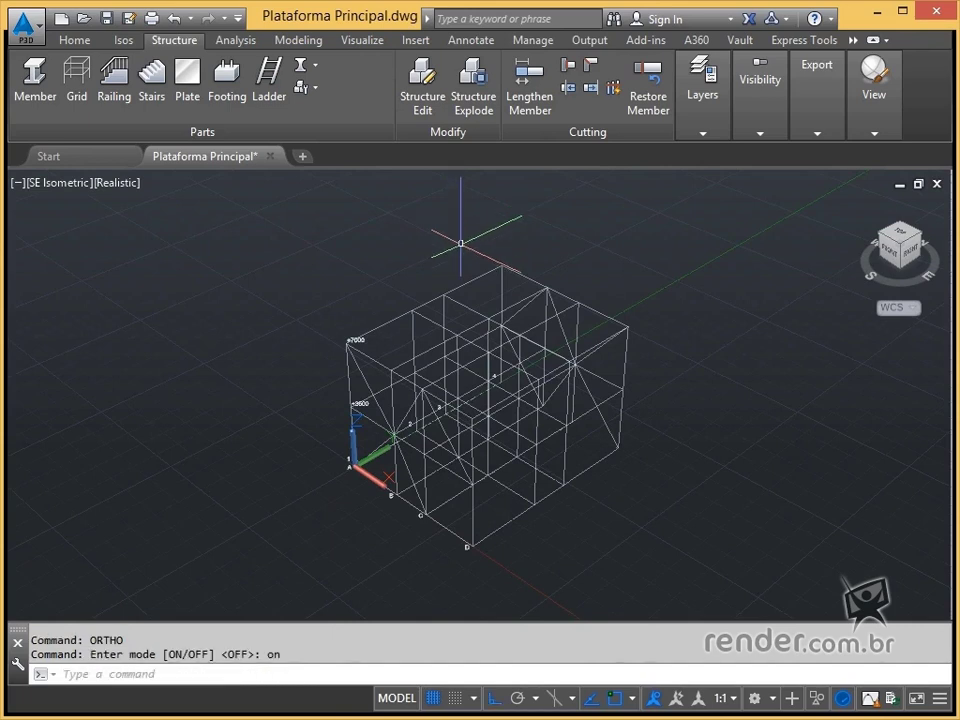
type("line")
key("Return")
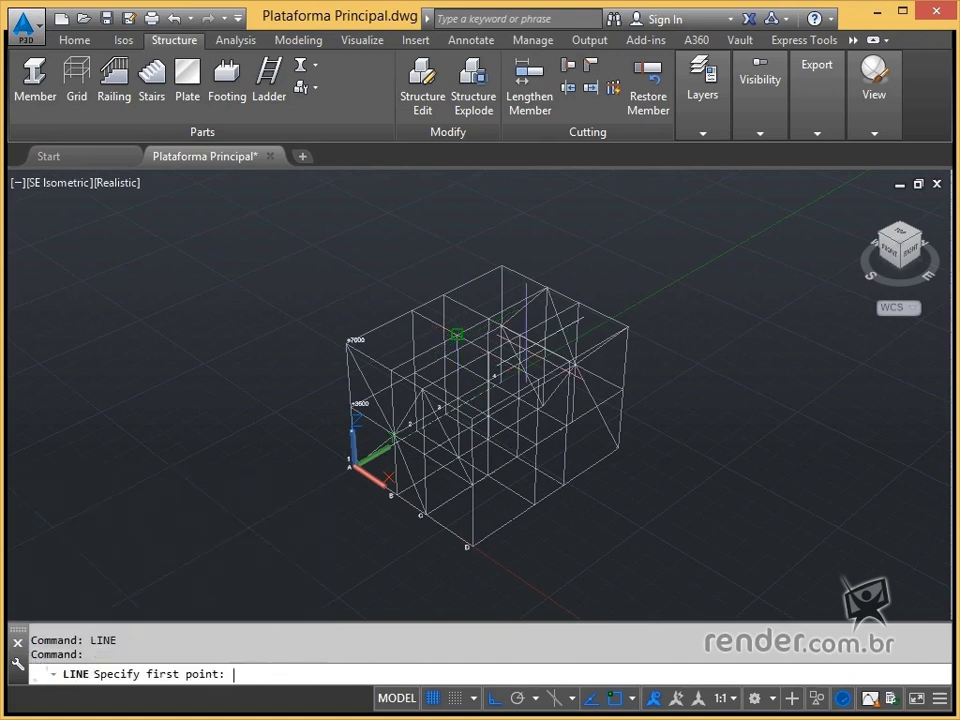
left_click(457, 333)
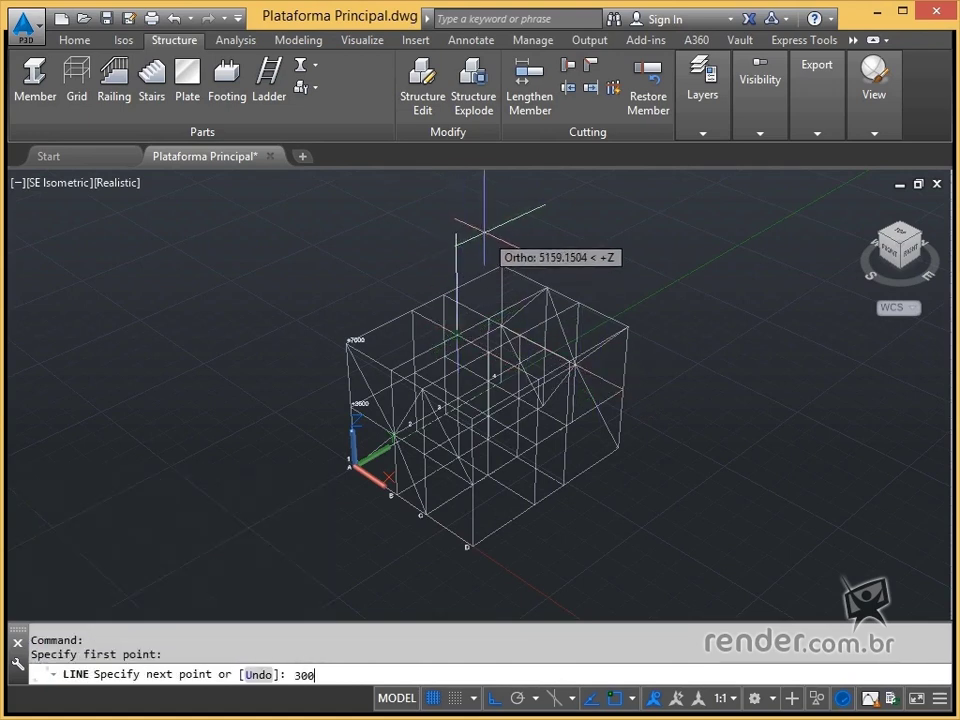
key("Return")
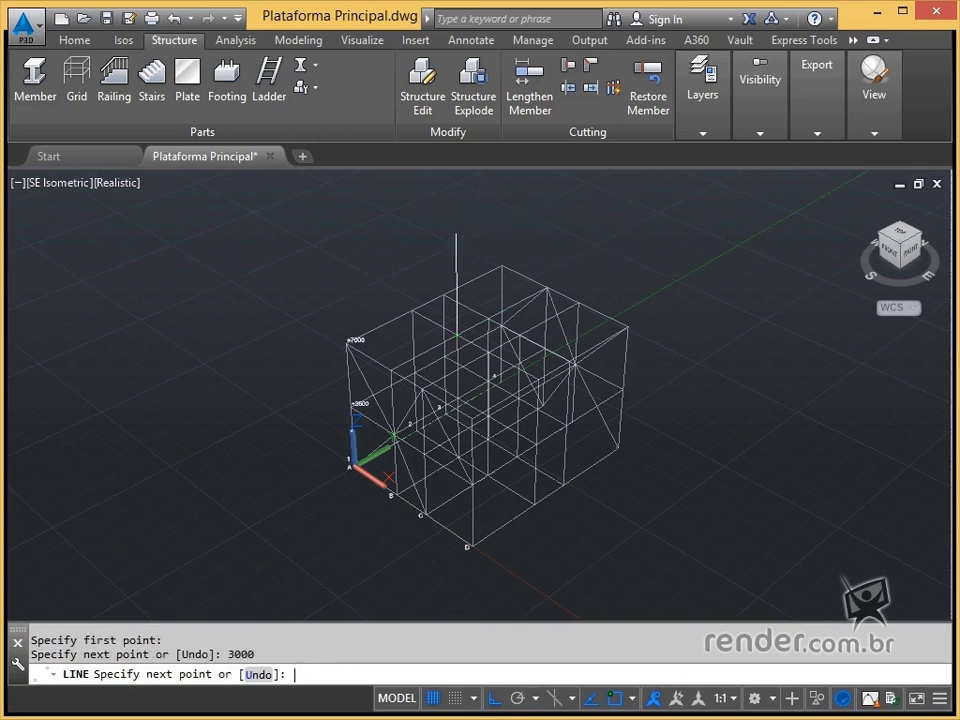
key("Escape")
key("ctrl+z")
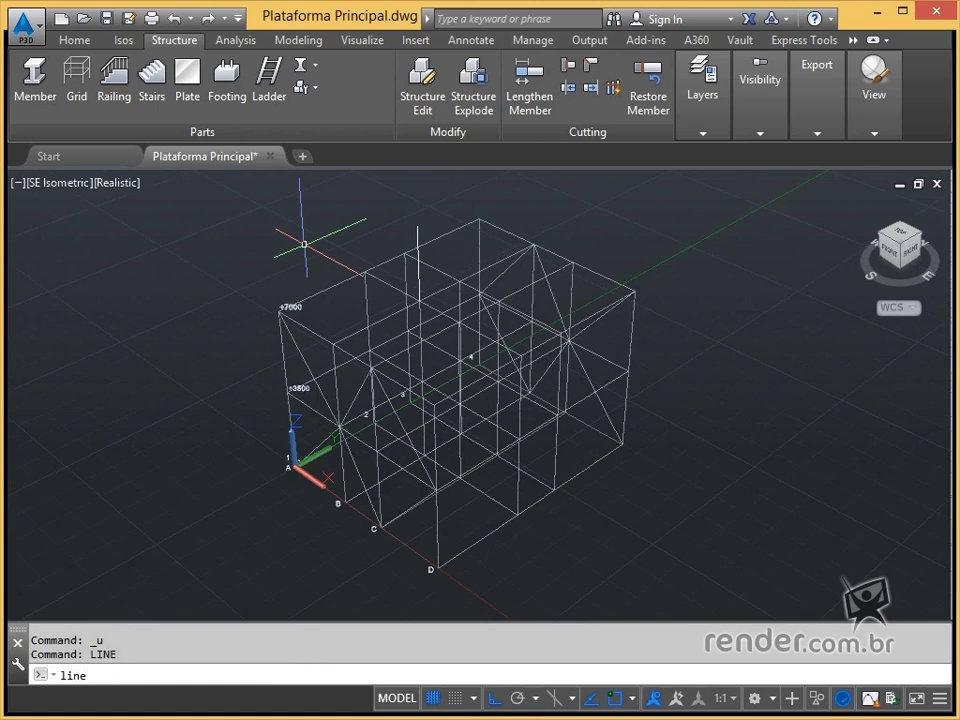
Add a second 3000-unit upright at a top-level corner, joined at its top to the first.
key("Return")
scroll(445, 268, "up", 2)
middle_click_drag(445, 268, 386, 403)
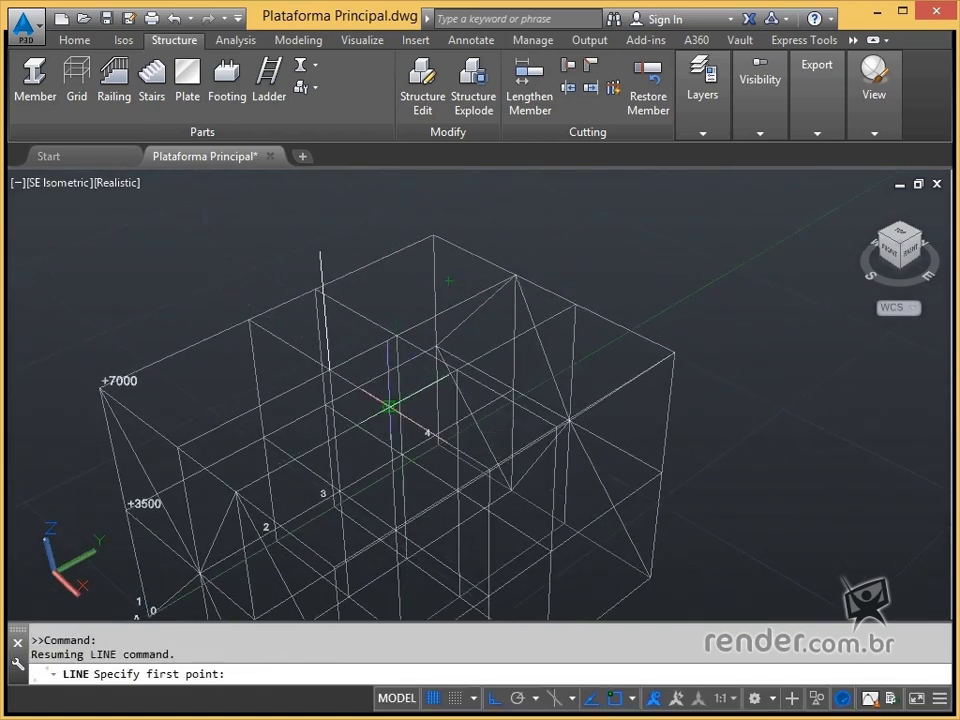
left_click(389, 406)
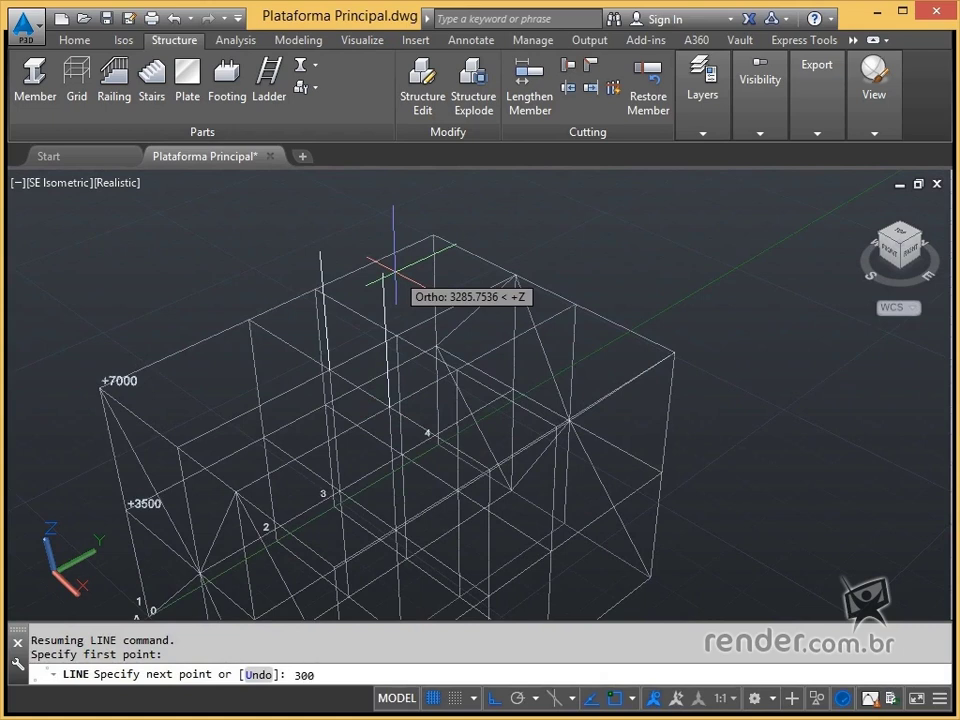
key("Return")
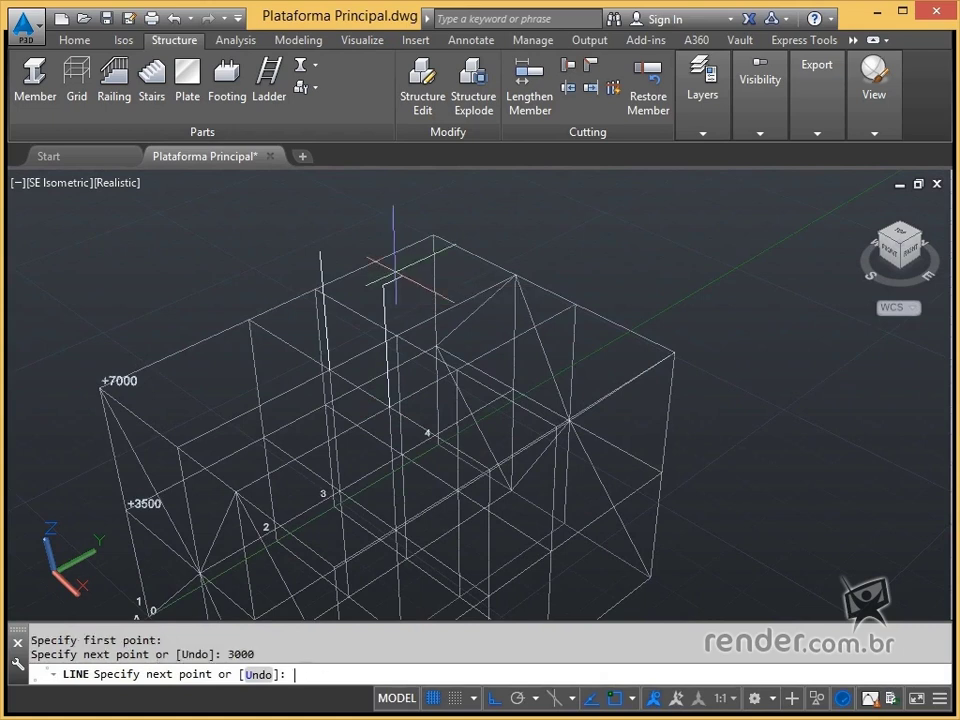
left_click(330, 253)
key("Escape")
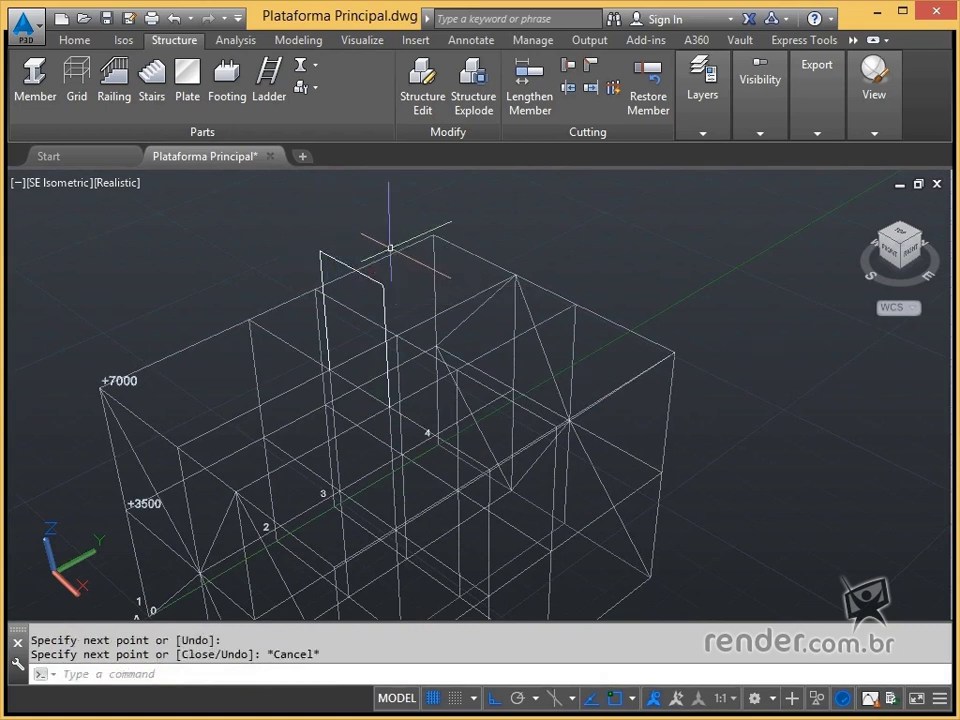
middle_click_drag(386, 253, 340, 258, "shift")
Add a third 3000-unit upright and join its top to the neighbouring upright.
type("l")
key("Return")
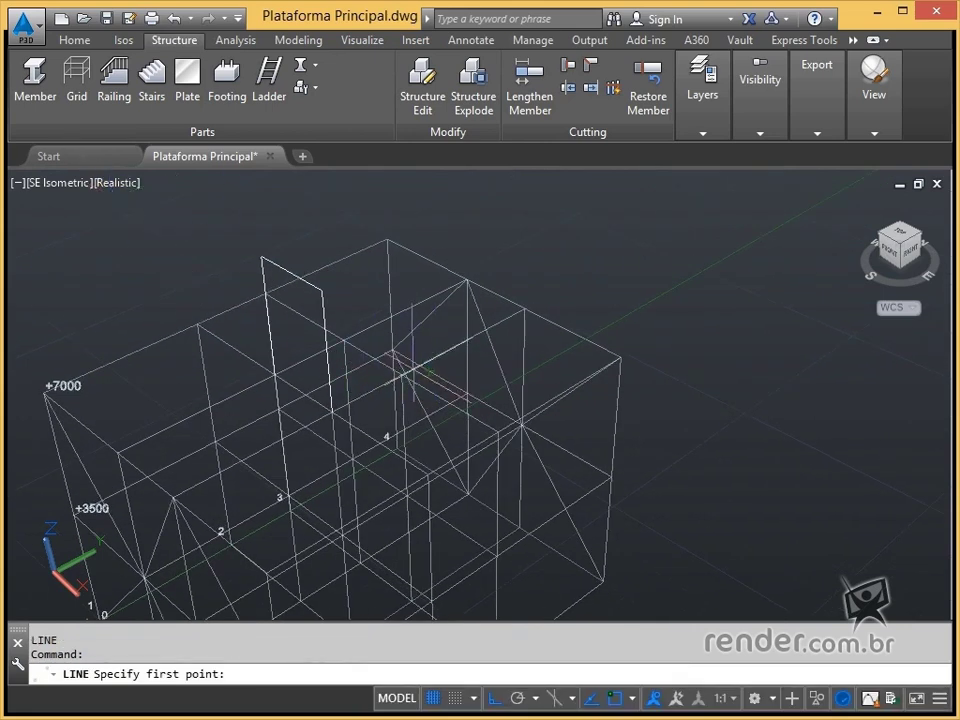
left_click(401, 377)
type("300")
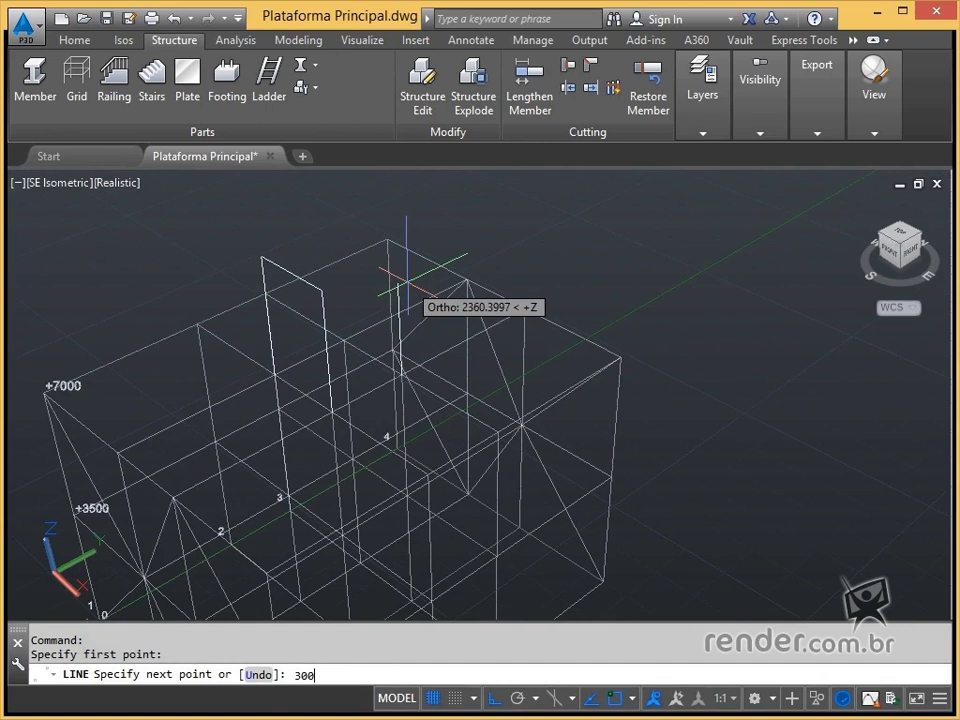
type("0")
key("Return")
left_click(321, 291)
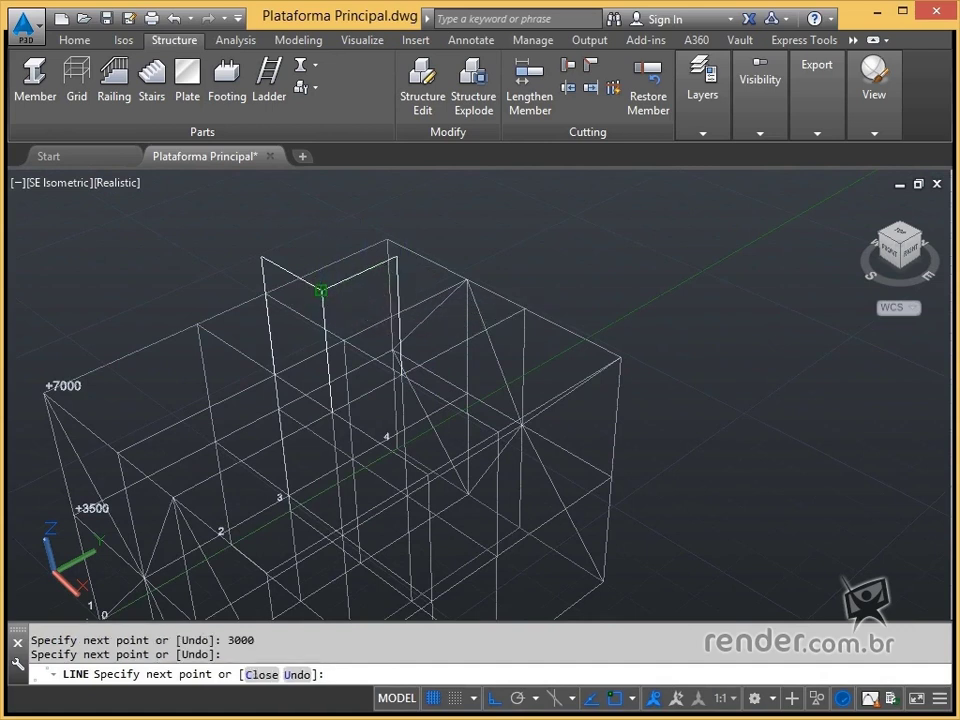
key("Escape")
Add the fourth 3000-unit upright, close the remaining top edges, and select the top lines.
key("Return")
left_click(340, 310)
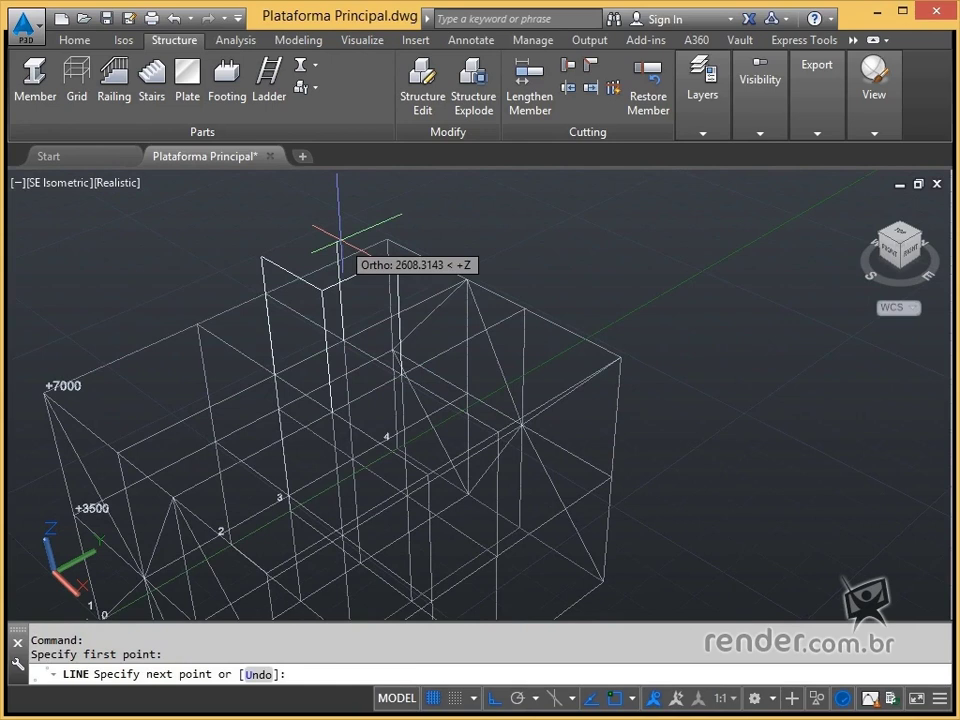
type("3000")
key("Return")
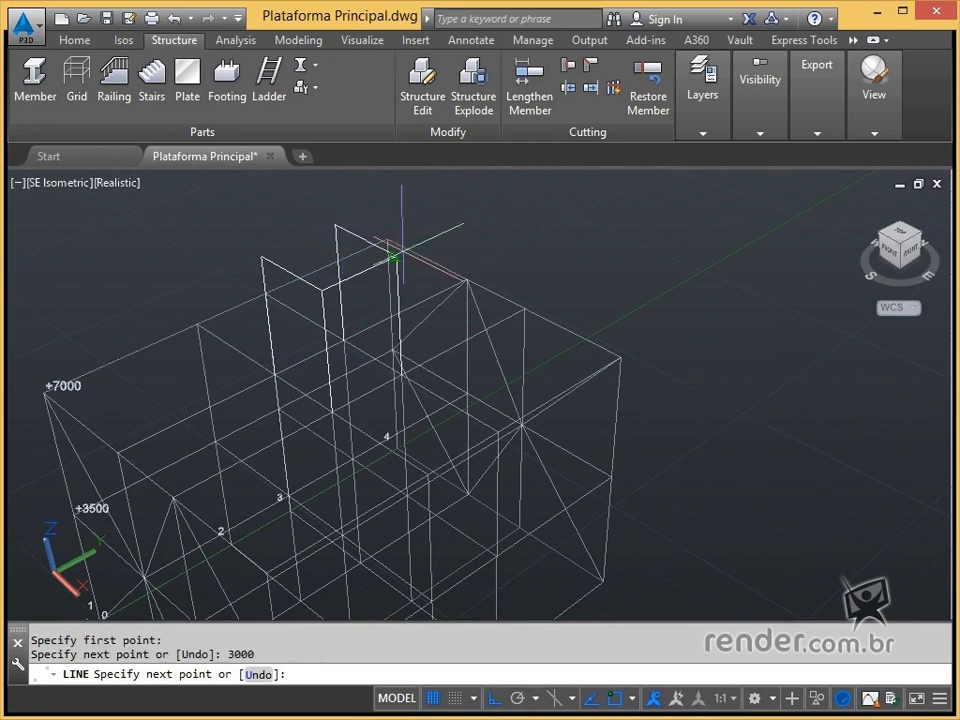
left_click(395, 252)
key("Escape")
key("Return")
left_click(335, 226)
left_click(262, 257)
key("Escape")
left_click(350, 210)
Select the raised box frame's top lines and uprights and move them onto the Grid layer.
left_click(296, 254)
left_click(275, 262)
left_click(255, 266)
left_click(328, 380)
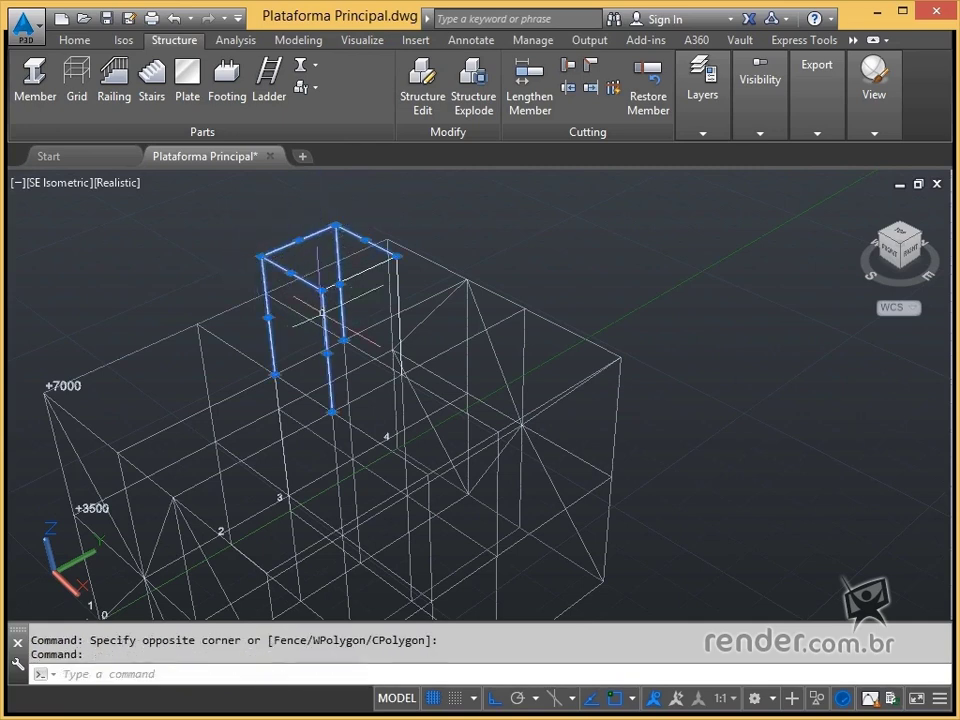
left_click(399, 320)
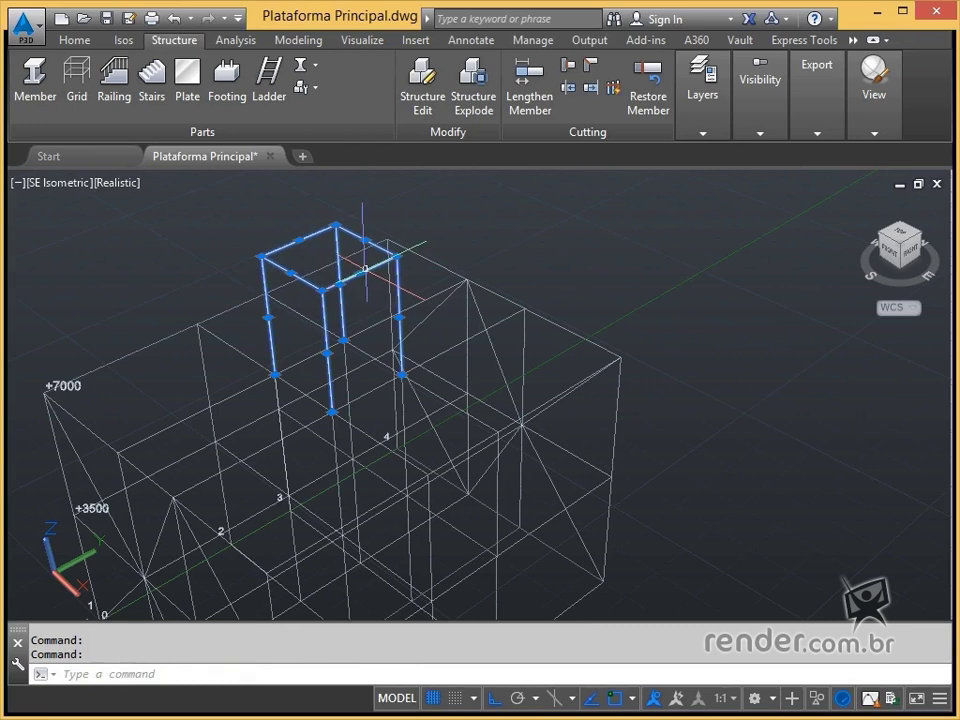
left_click(700, 120)
left_click(760, 133)
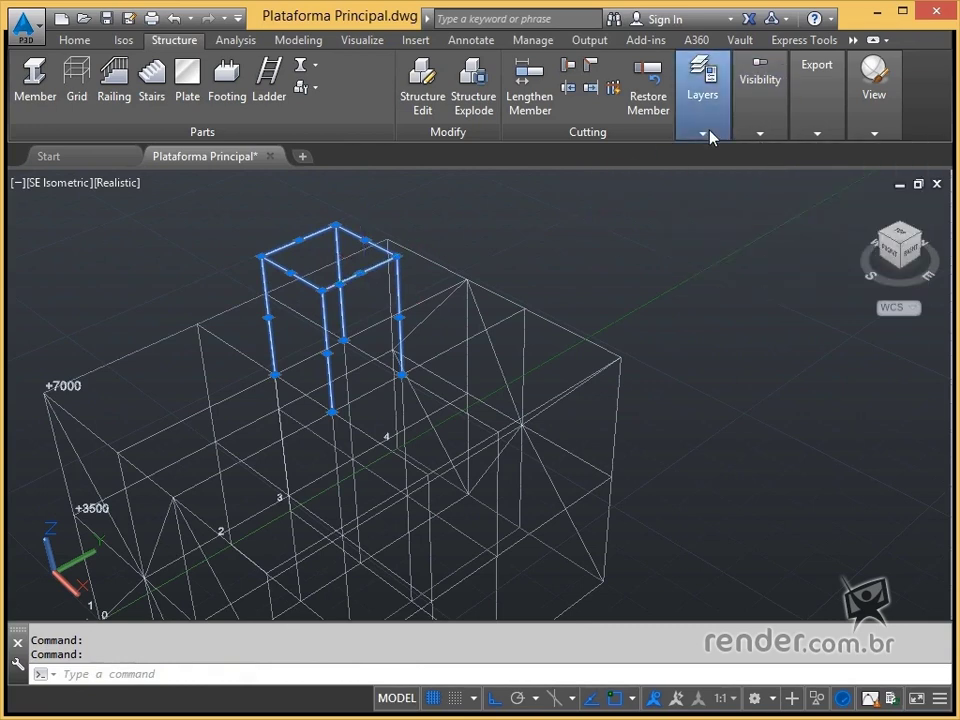
left_click(709, 135)
left_click(842, 155)
left_click(842, 200)
key("Escape")
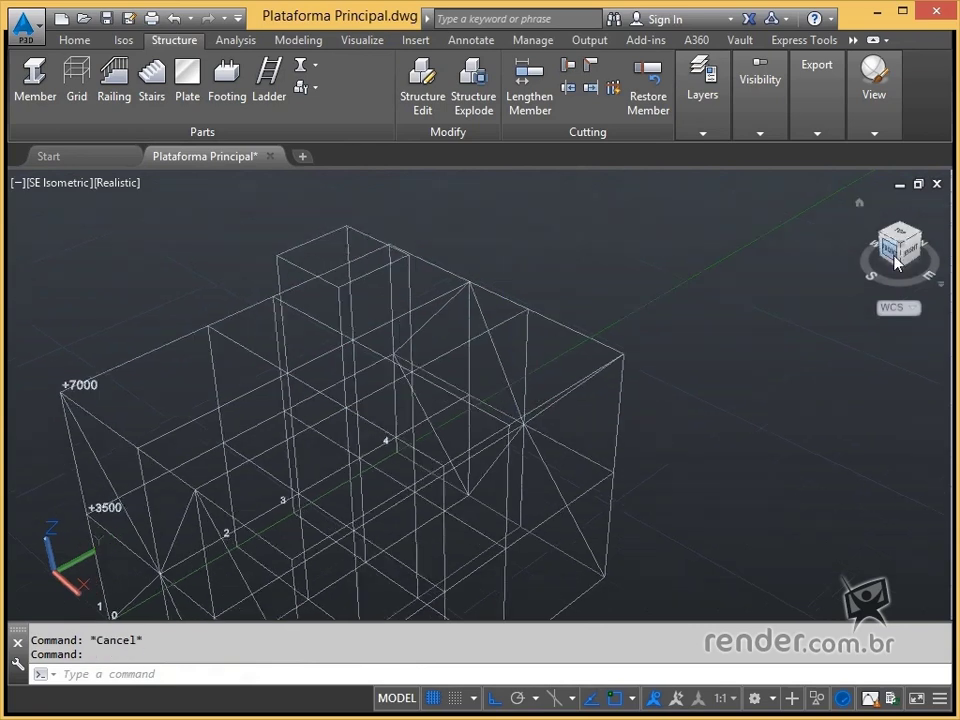
Turn the view from the front to face the back of the model.
left_click(888, 258)
left_click(878, 246)
left_click(876, 247)
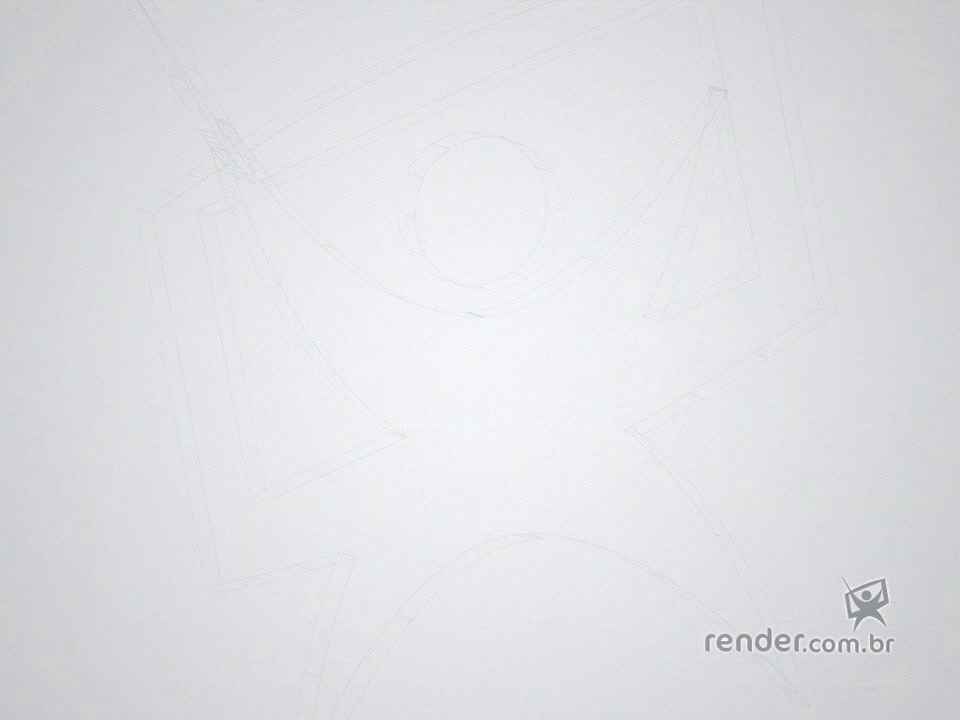